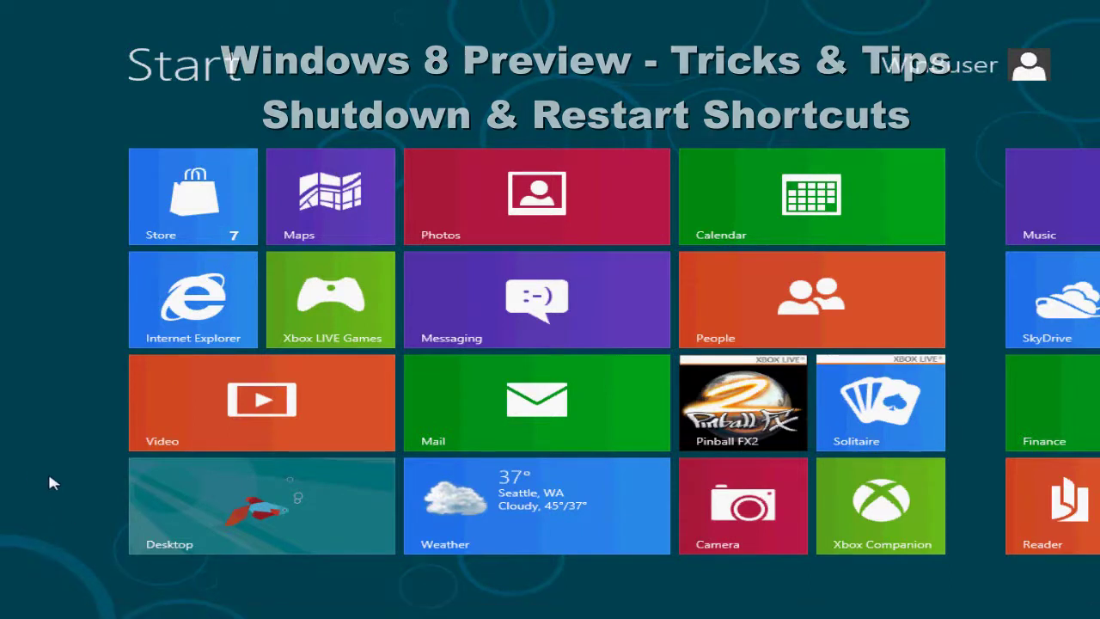
# Step: Scroll the Start screen right to the Music, Google and Yahoo! groups and raise the Charms bar
pyautogui.scroll(-3, 84, 449)
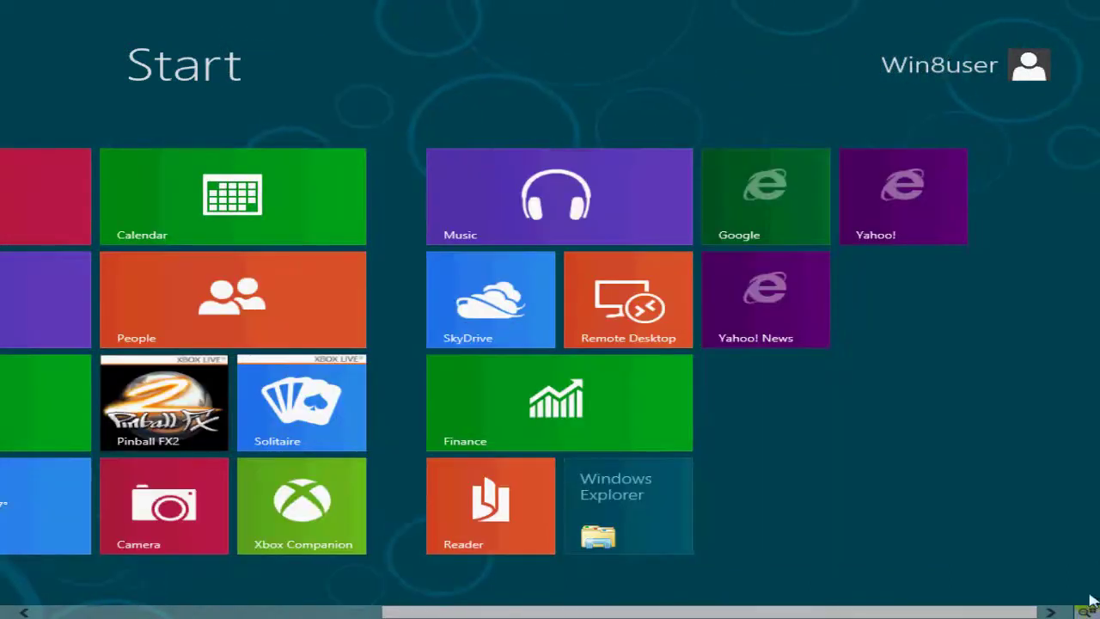
pyautogui.moveTo(1093, 612)
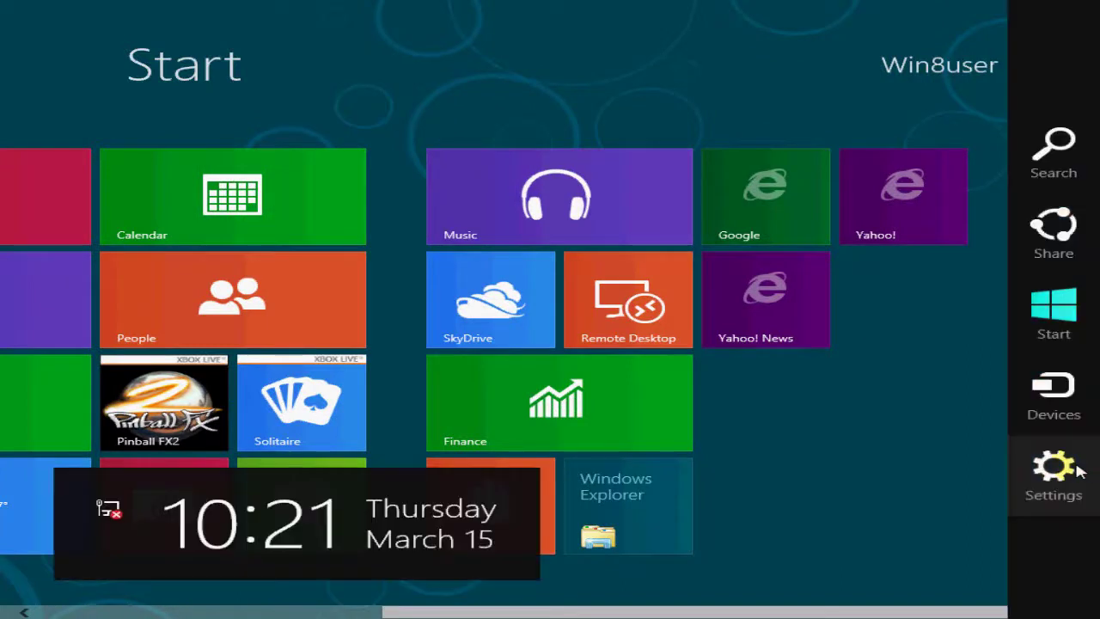
pyautogui.click(1080, 471)
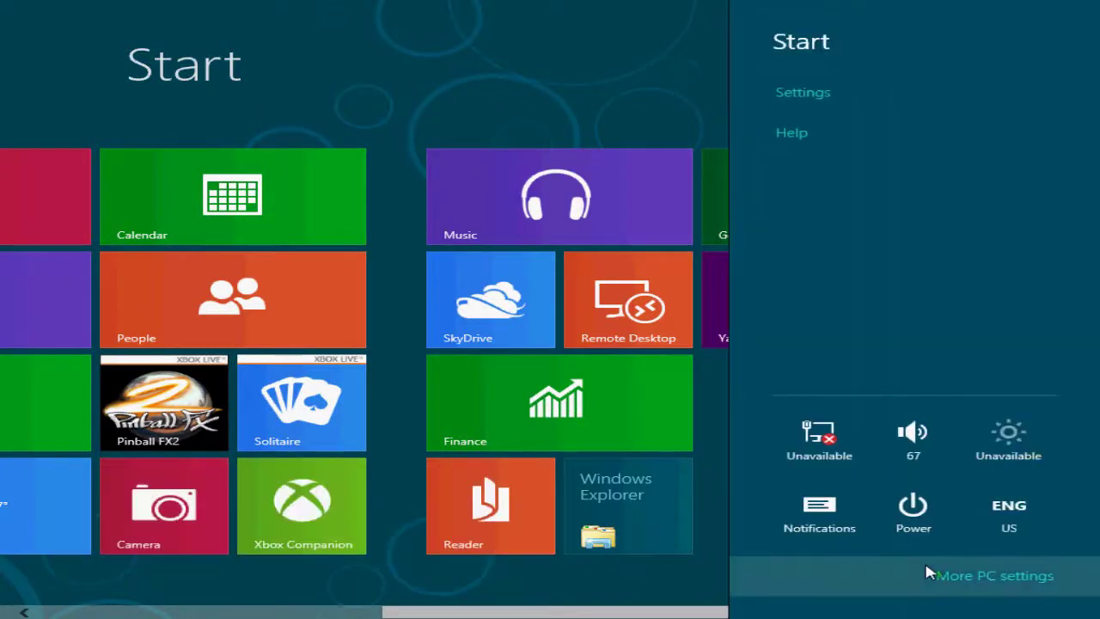
pyautogui.click(928, 515)
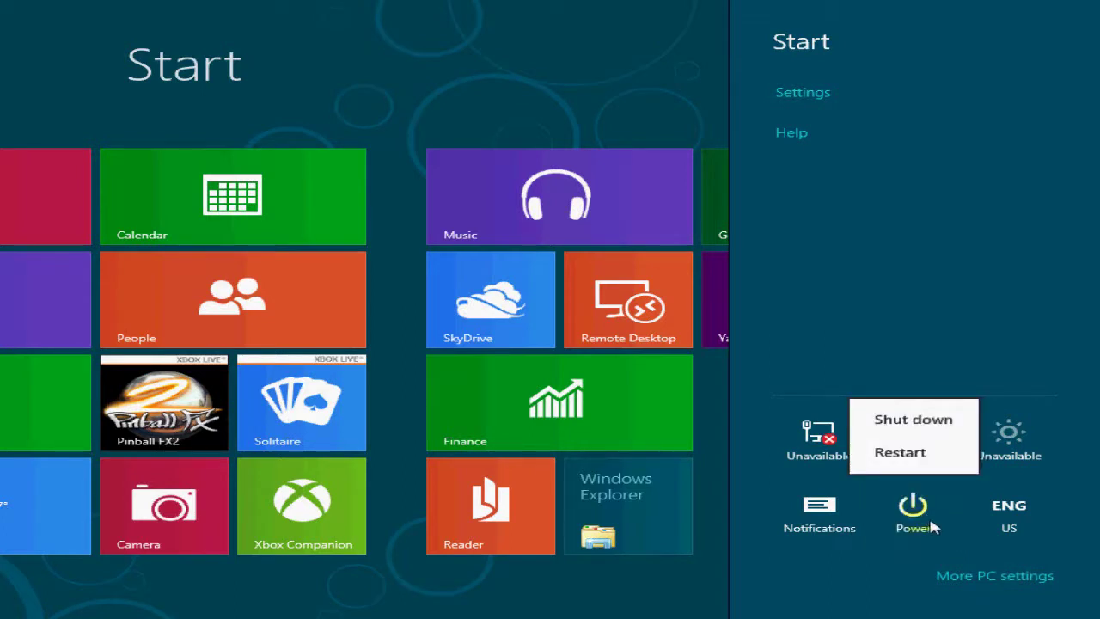
pyautogui.click(912, 457)
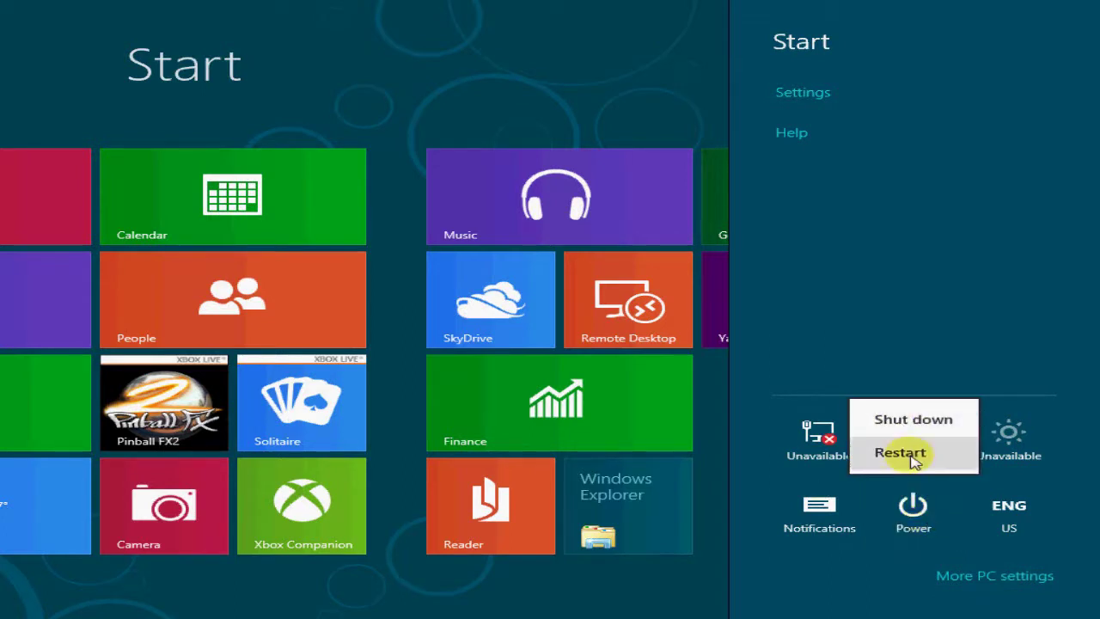
pyautogui.click(832, 282)
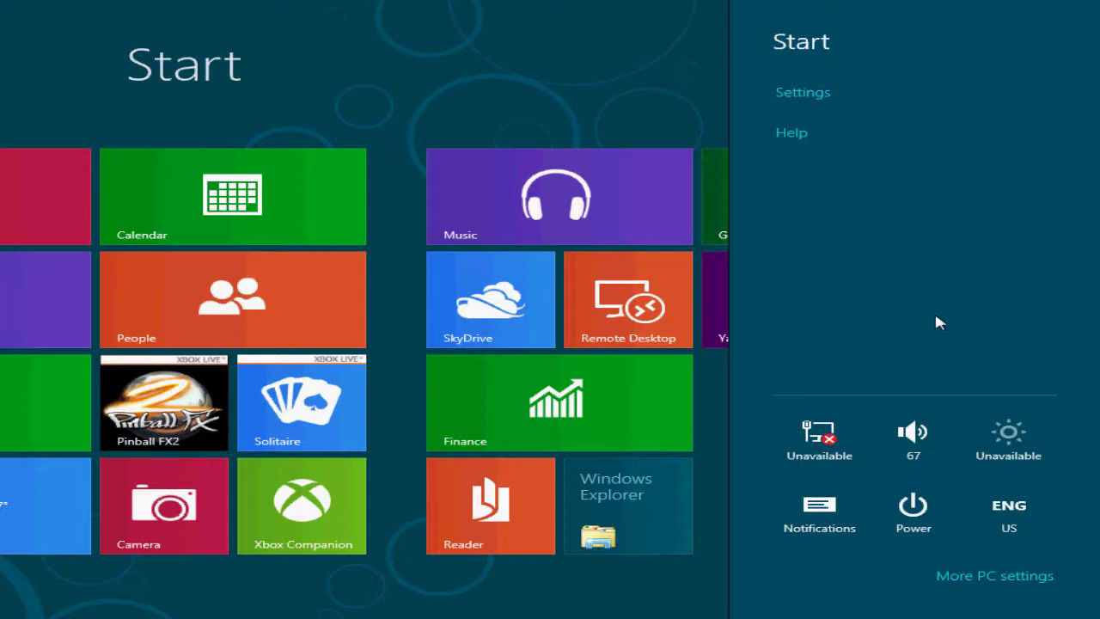
pyautogui.click(373, 54)
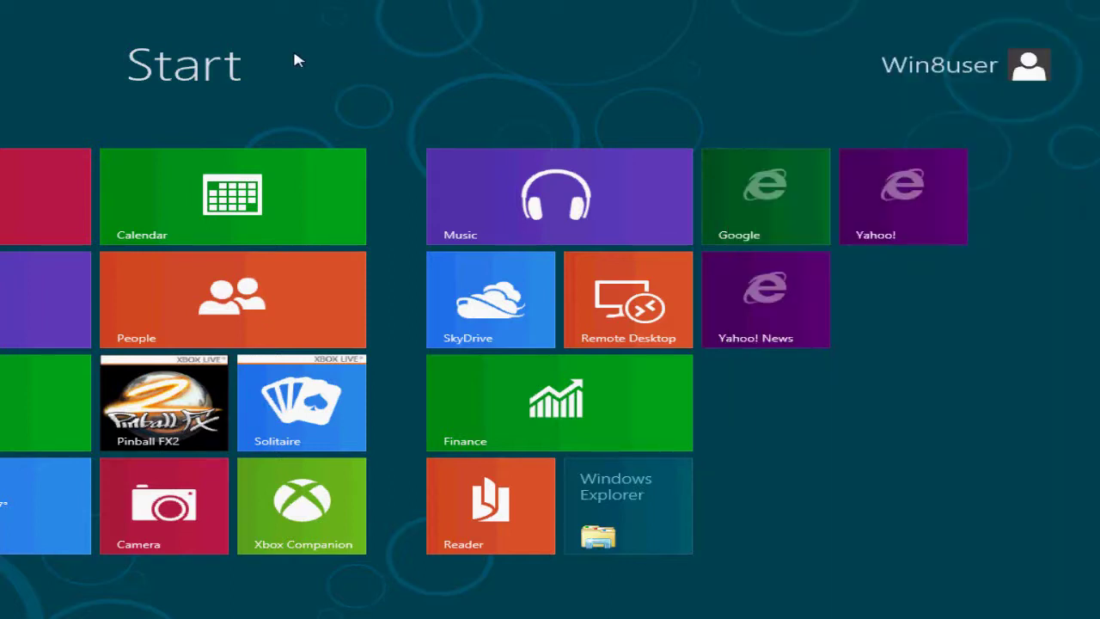
pyautogui.scroll(3, 294, 59)
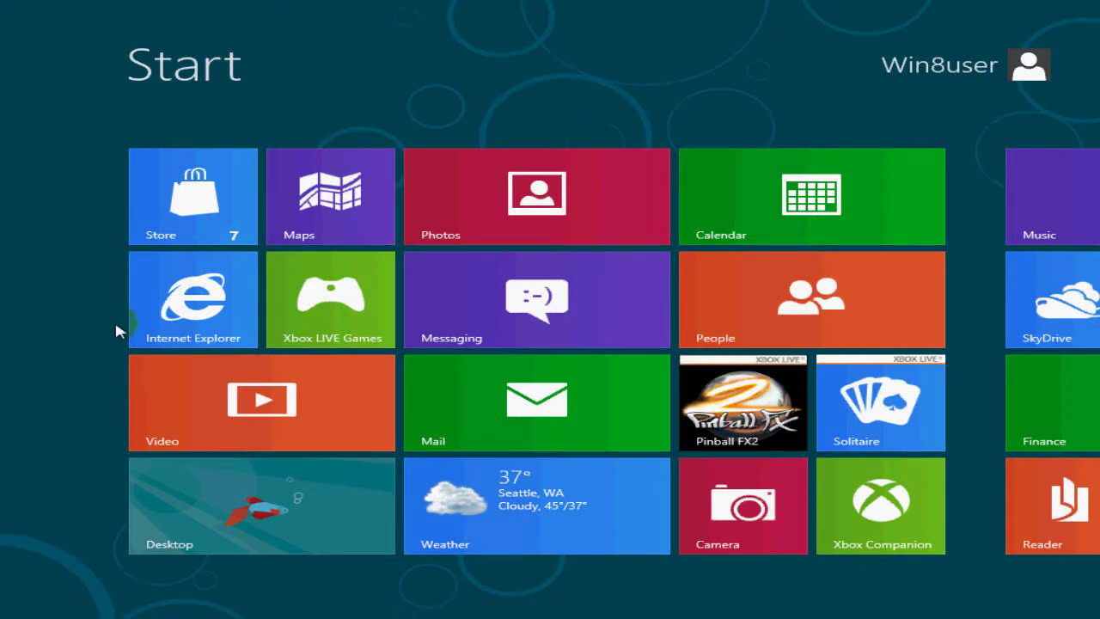
pyautogui.press('super+i')
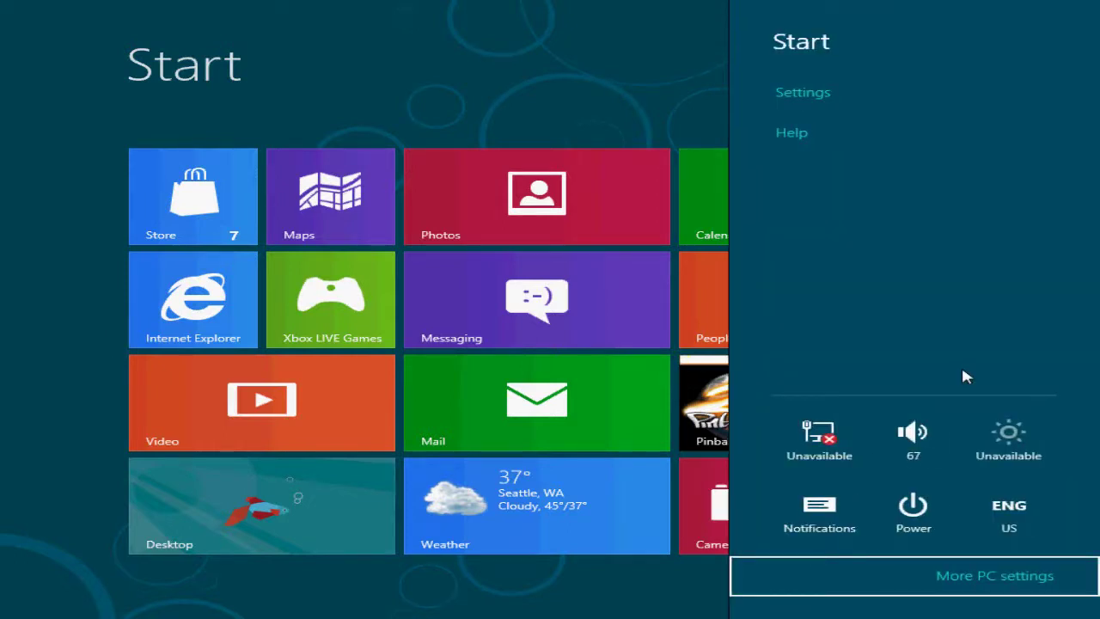
pyautogui.click(936, 508)
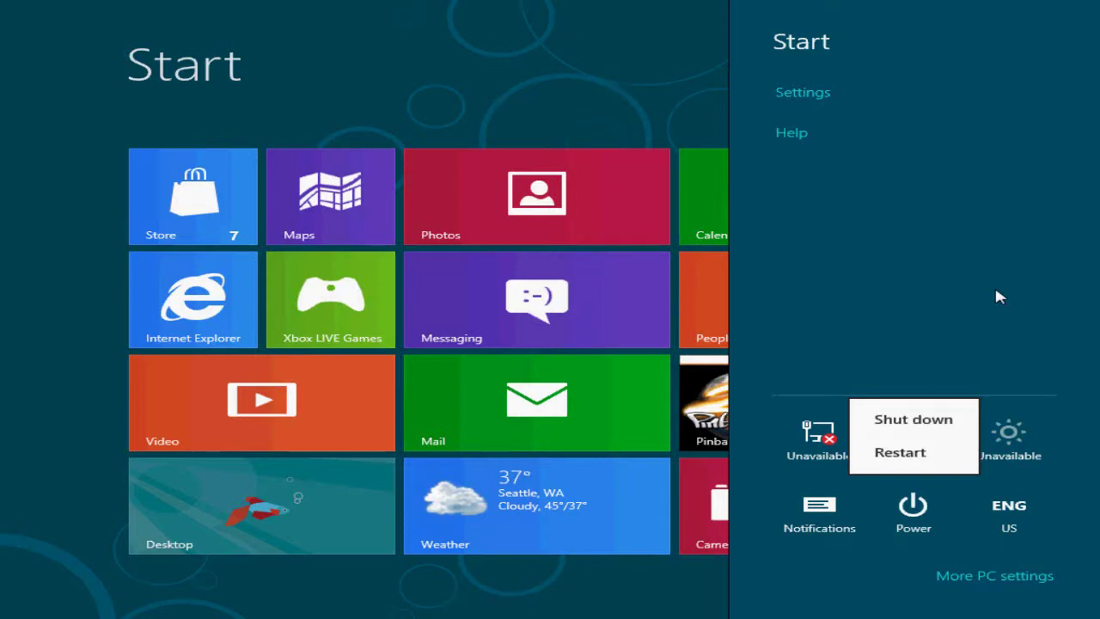
pyautogui.click(936, 302)
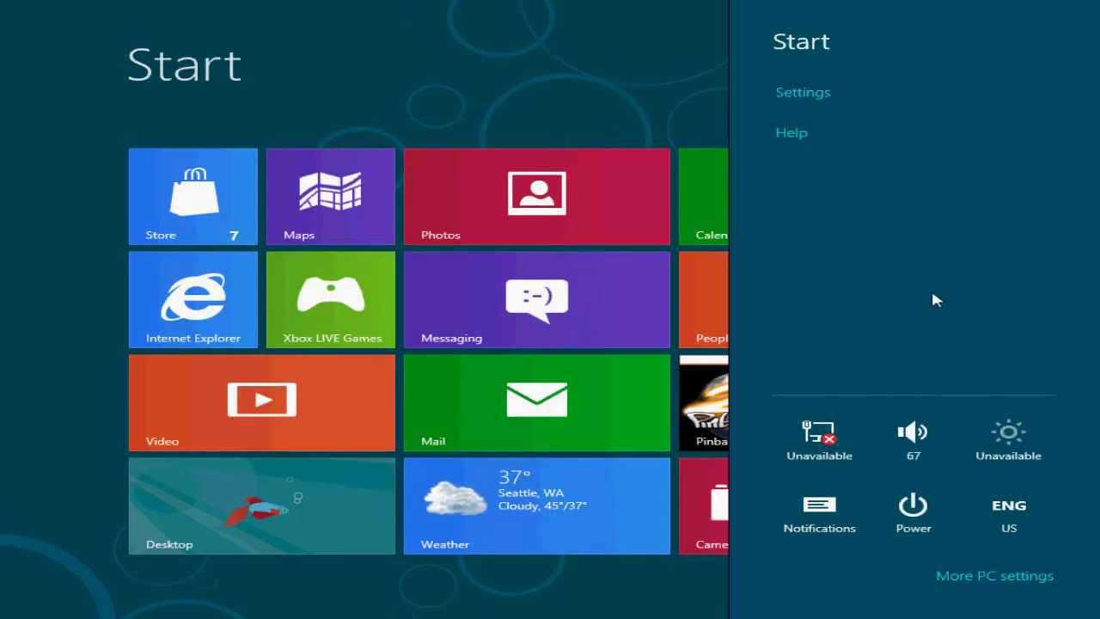
pyautogui.click(635, 112)
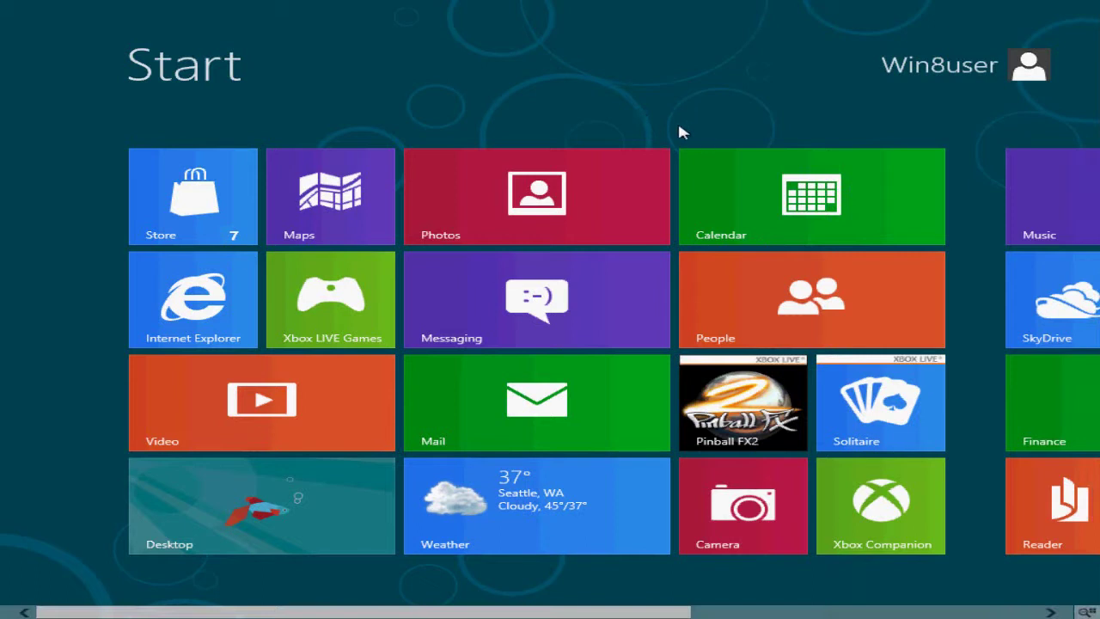
# Step: Scroll across the Start screen and back, then open the Desktop tile
pyautogui.scroll(-5, 687, 110)
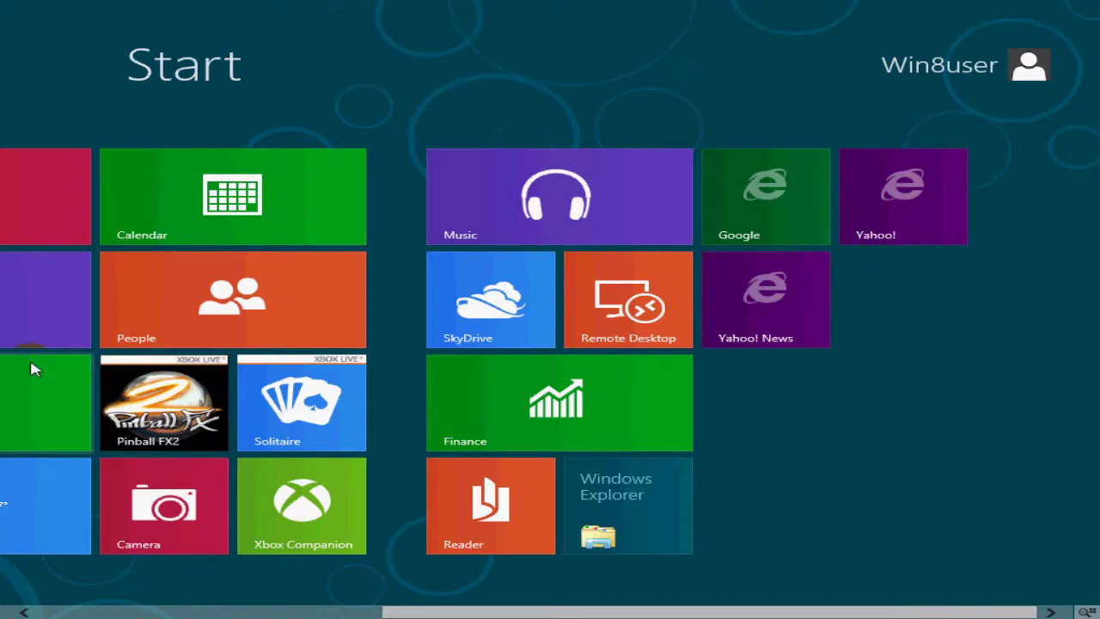
pyautogui.scroll(5, 32, 364)
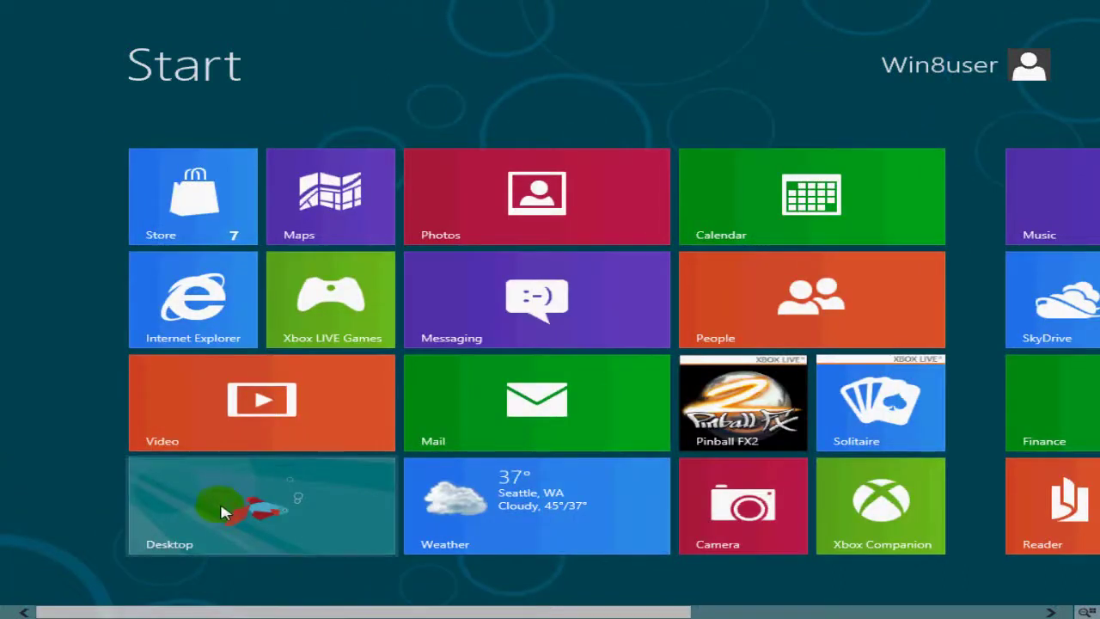
pyautogui.click(220, 500)
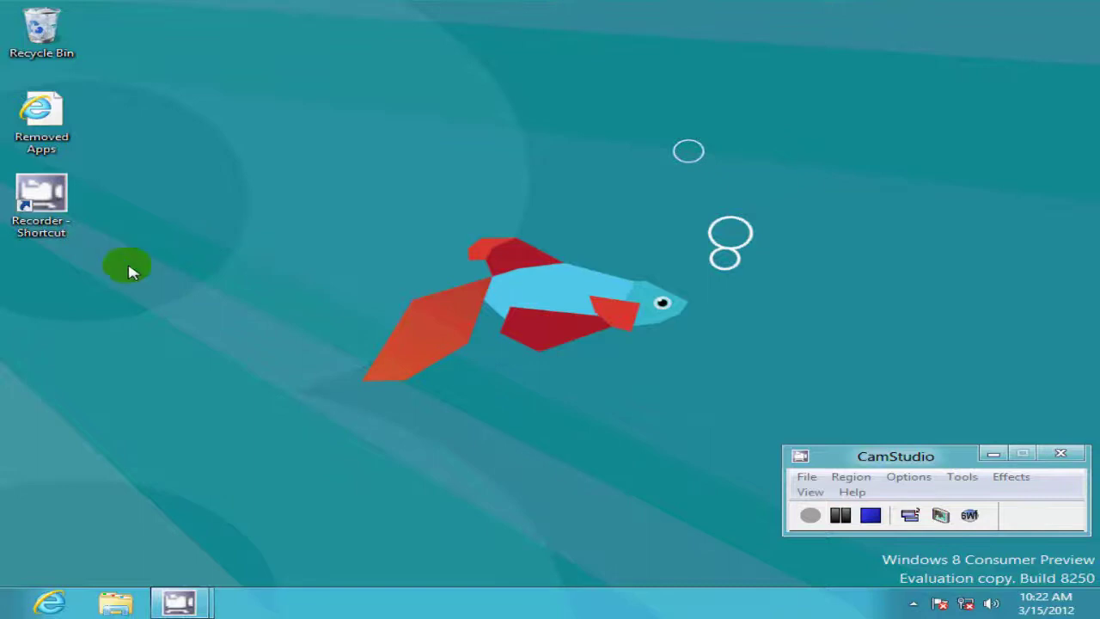
# Step: Create a new desktop shortcut and paste 'shutdown.exe -r -t 00' as its item location
pyautogui.click(169, 244)
pyautogui.rightClick(171, 239)
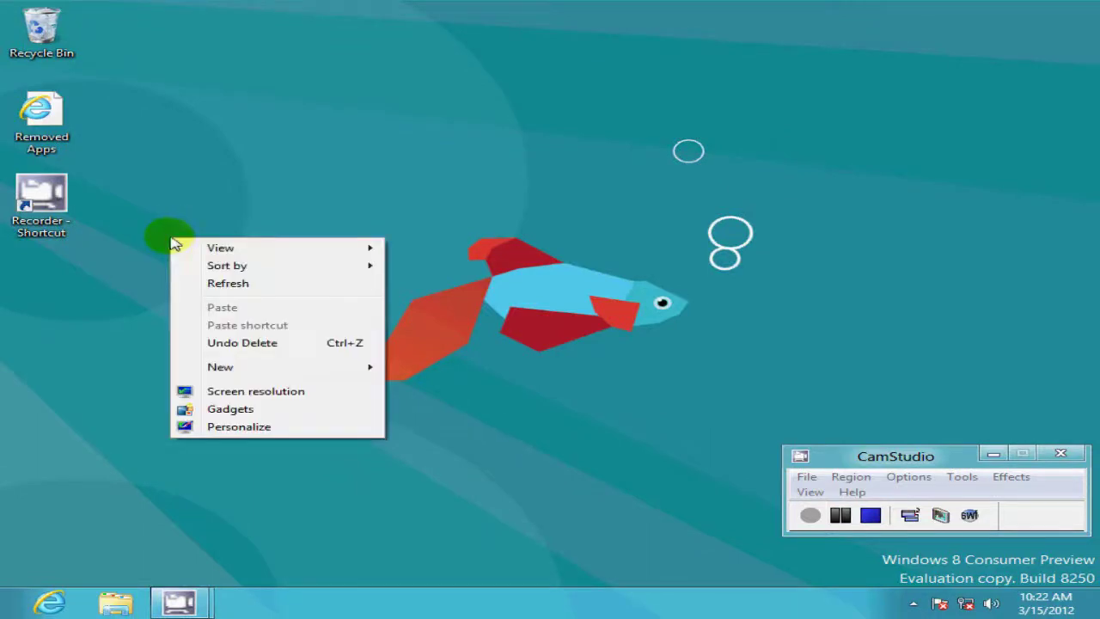
pyautogui.moveTo(277, 365)
pyautogui.click(420, 384)
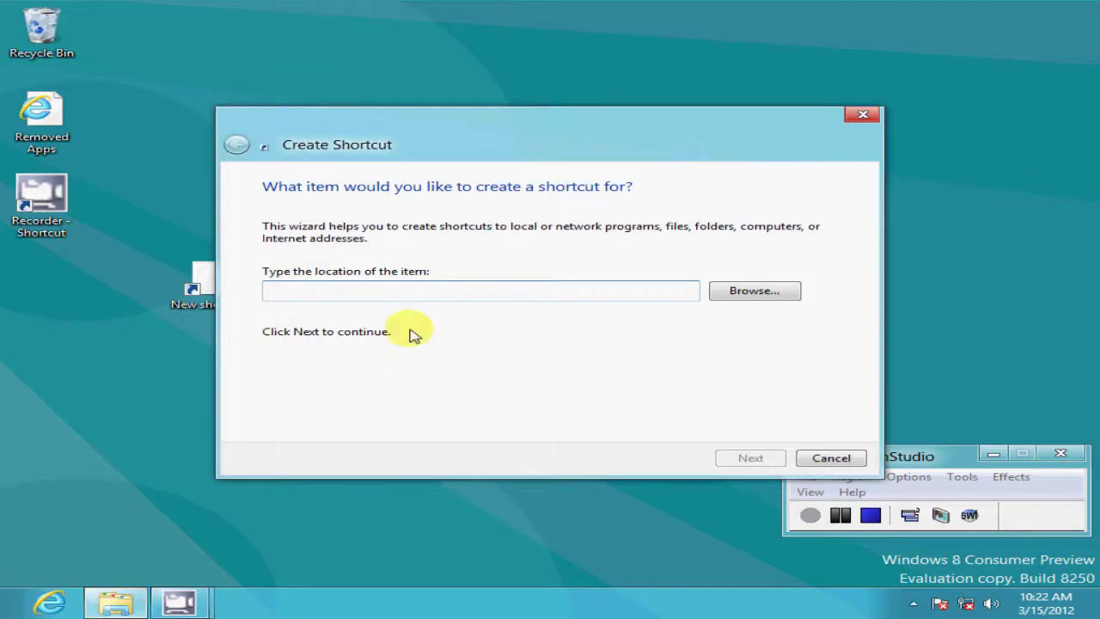
pyautogui.rightClick(326, 296)
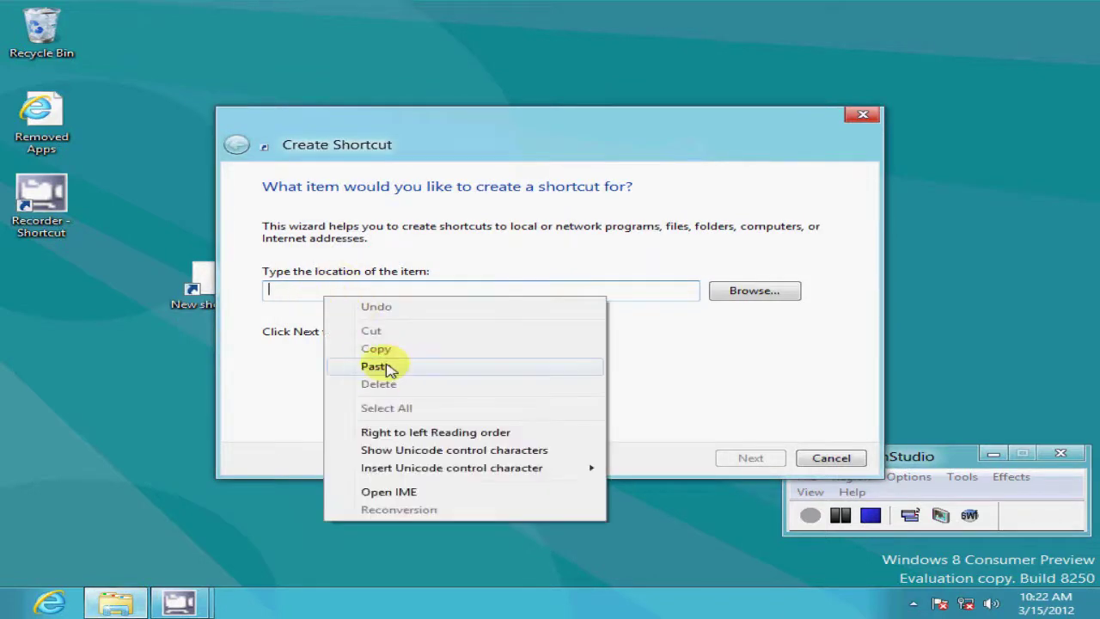
pyautogui.click(378, 366)
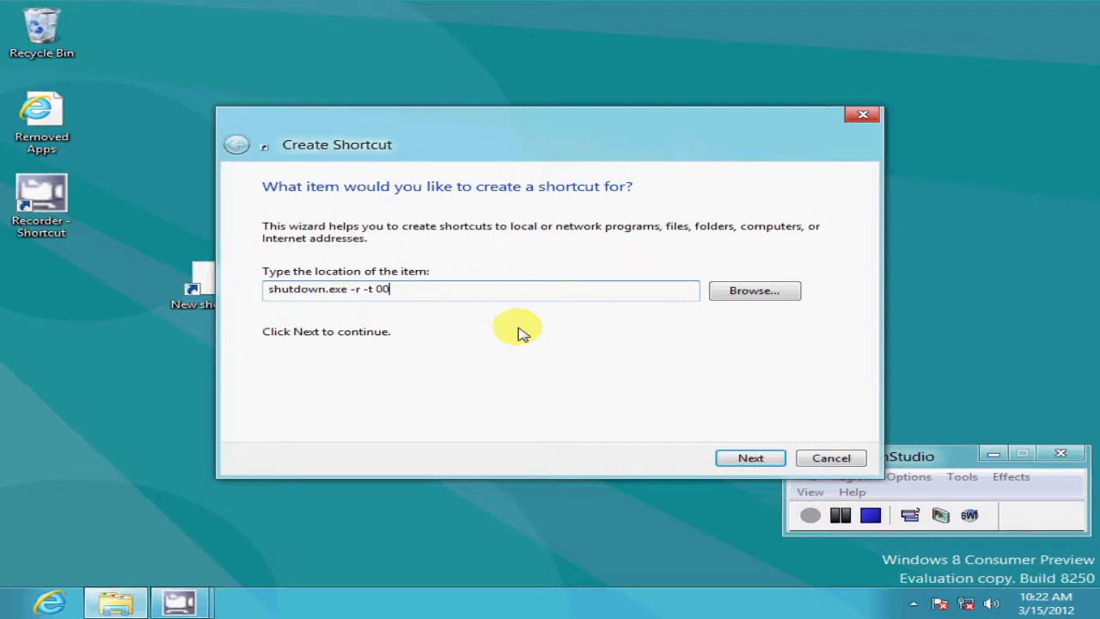
# Step: Name the new shortcut 'Restart' and finish the Create Shortcut wizard
pyautogui.click(749, 457)
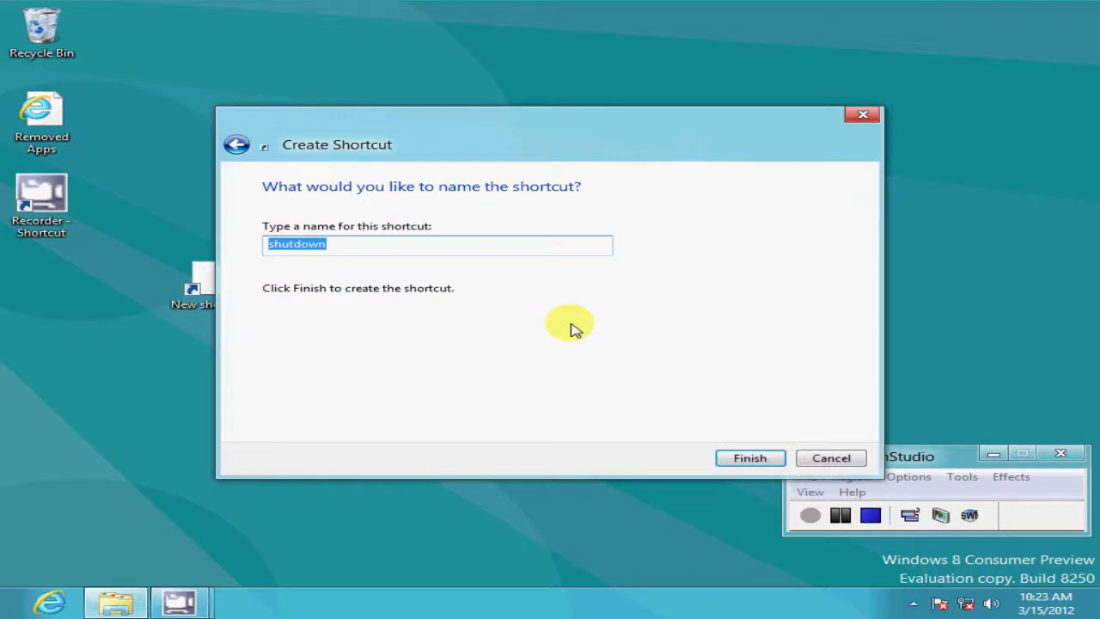
pyautogui.write('R')
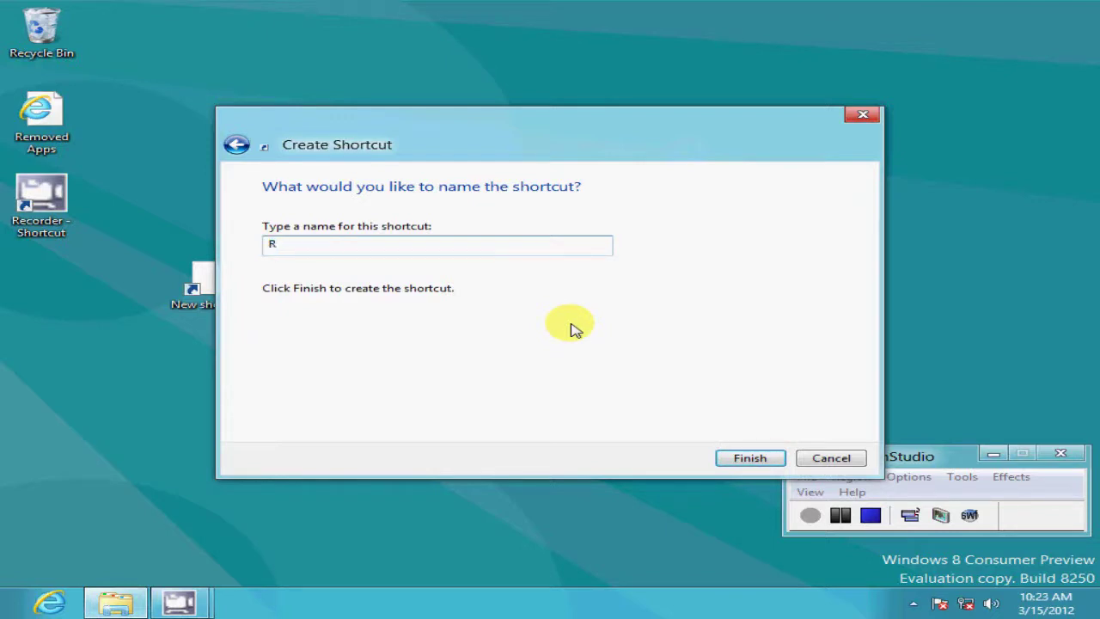
pyautogui.write('estart')
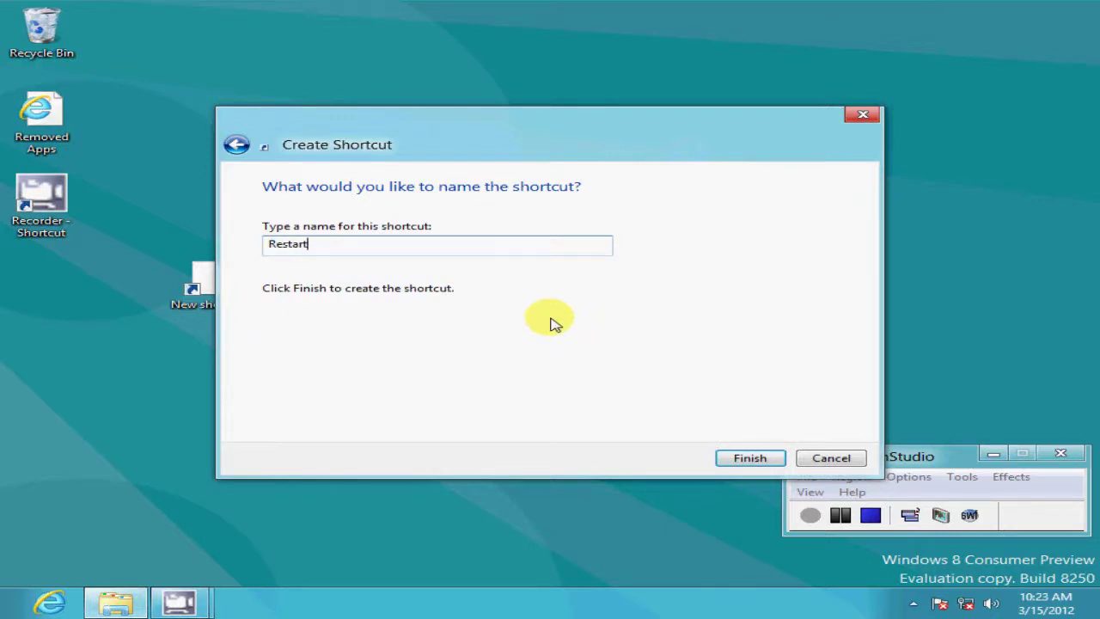
pyautogui.click(749, 459)
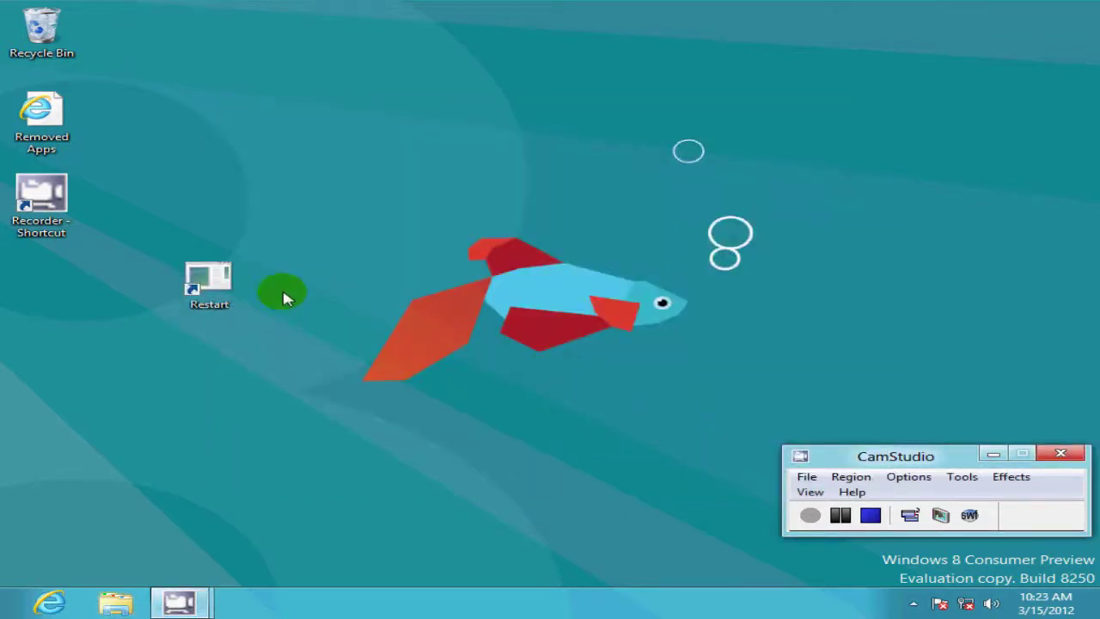
# Step: Change the Restart shortcut's icon to the blue circular-arrows icon and apply it
pyautogui.rightClick(214, 280)
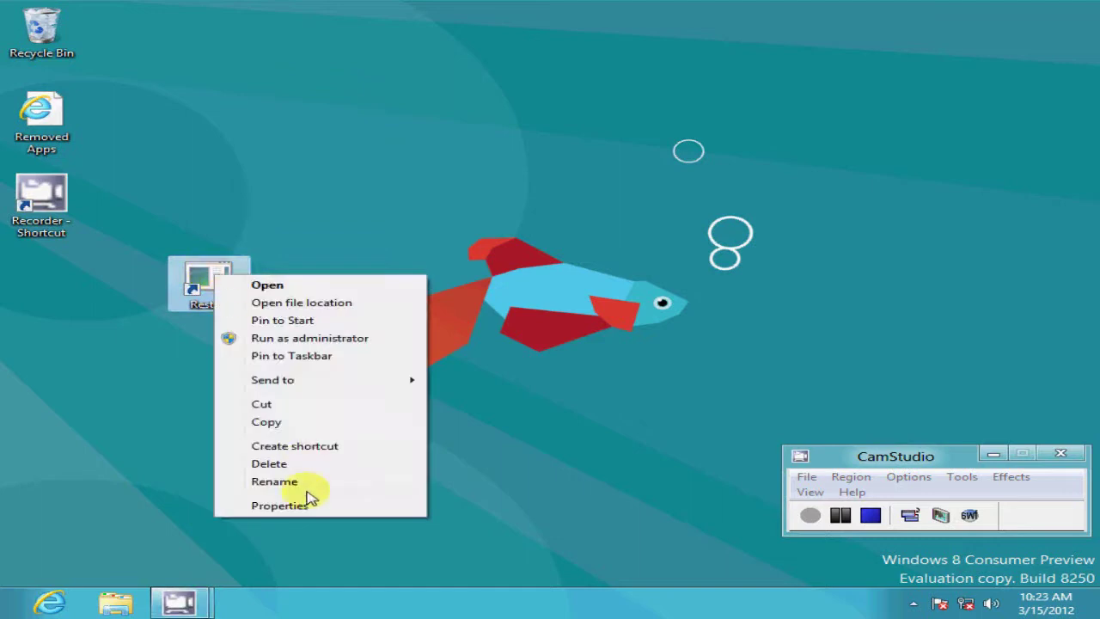
pyautogui.click(296, 508)
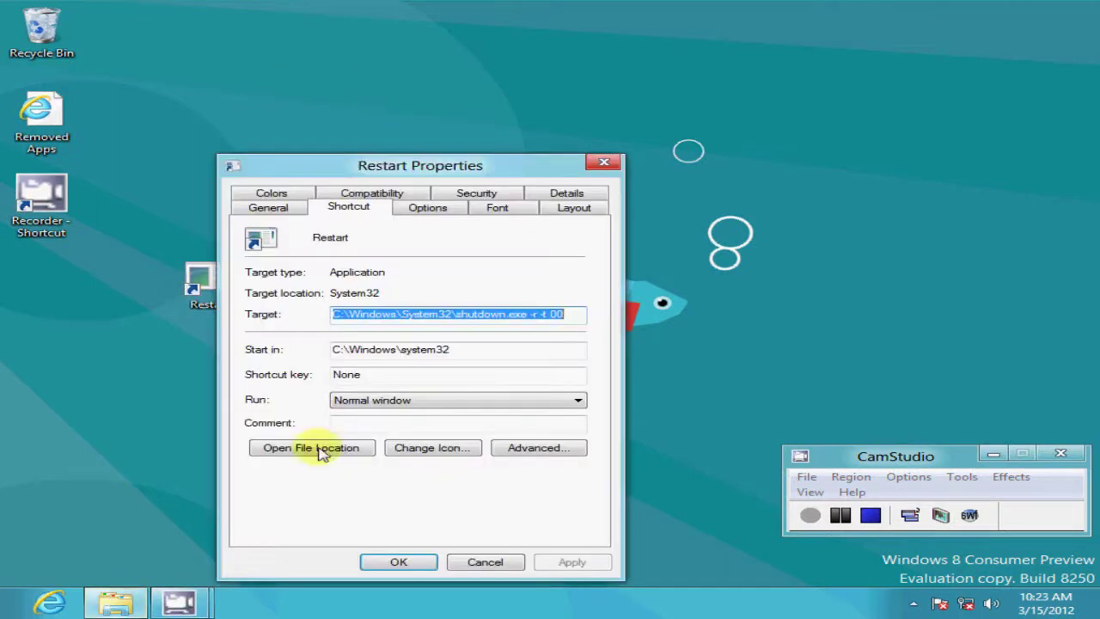
pyautogui.click(432, 448)
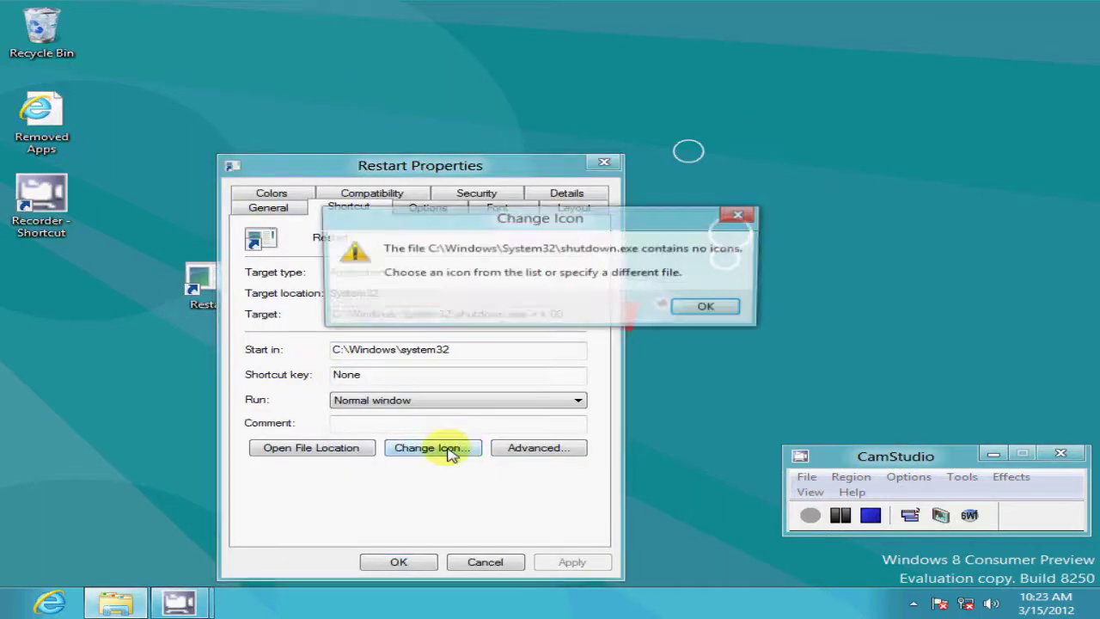
pyautogui.click(711, 307)
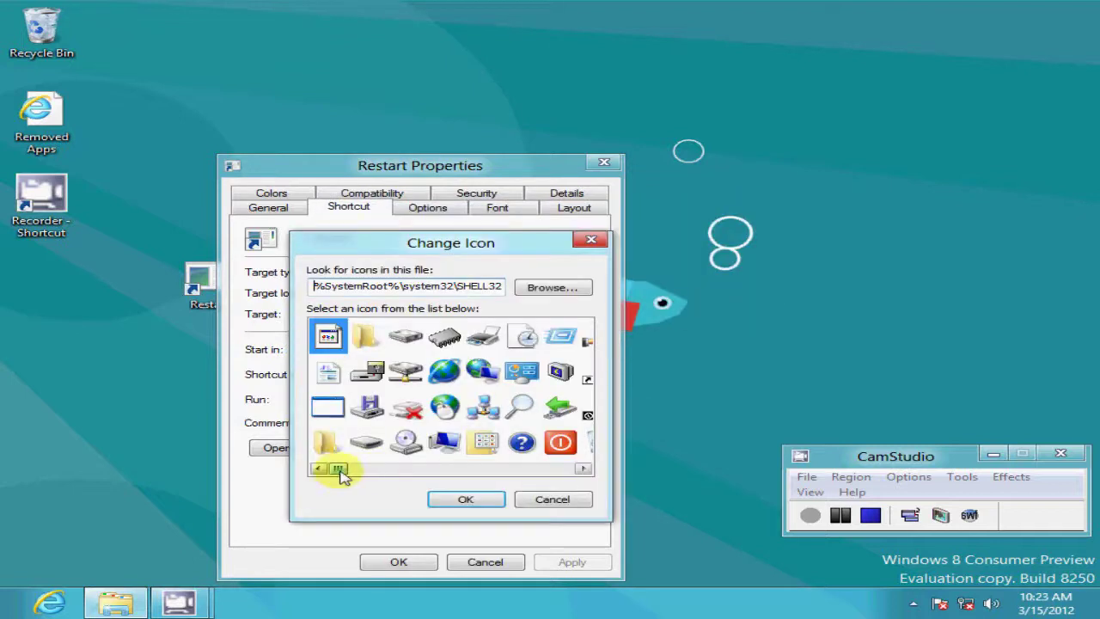
pyautogui.moveTo(341, 468); pyautogui.dragTo(519, 477)
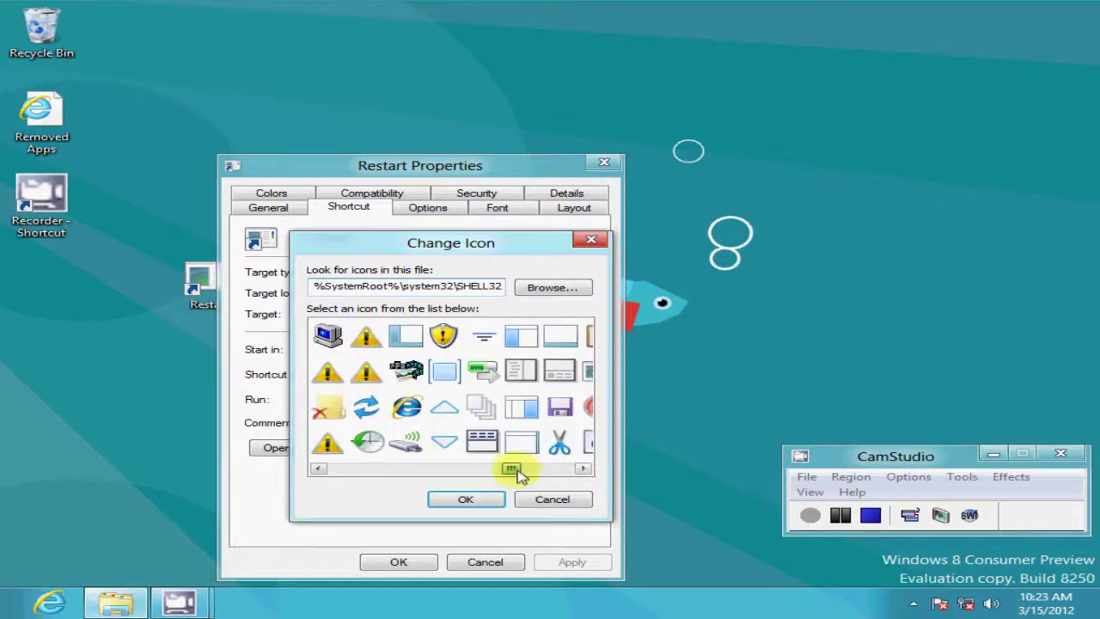
pyautogui.click(366, 411)
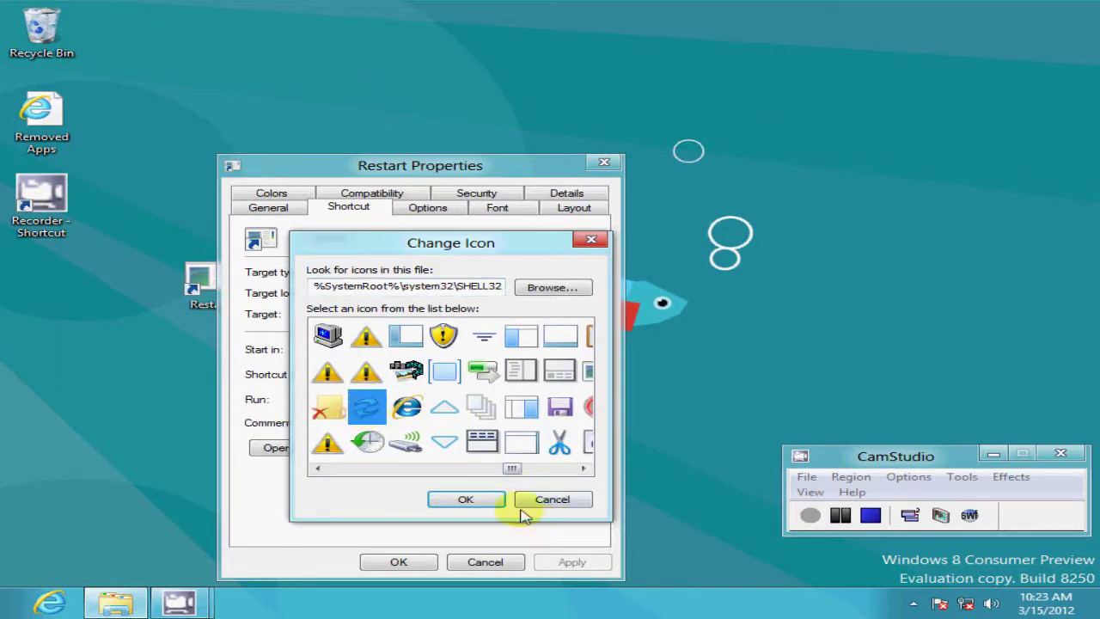
pyautogui.click(462, 499)
pyautogui.click(571, 561)
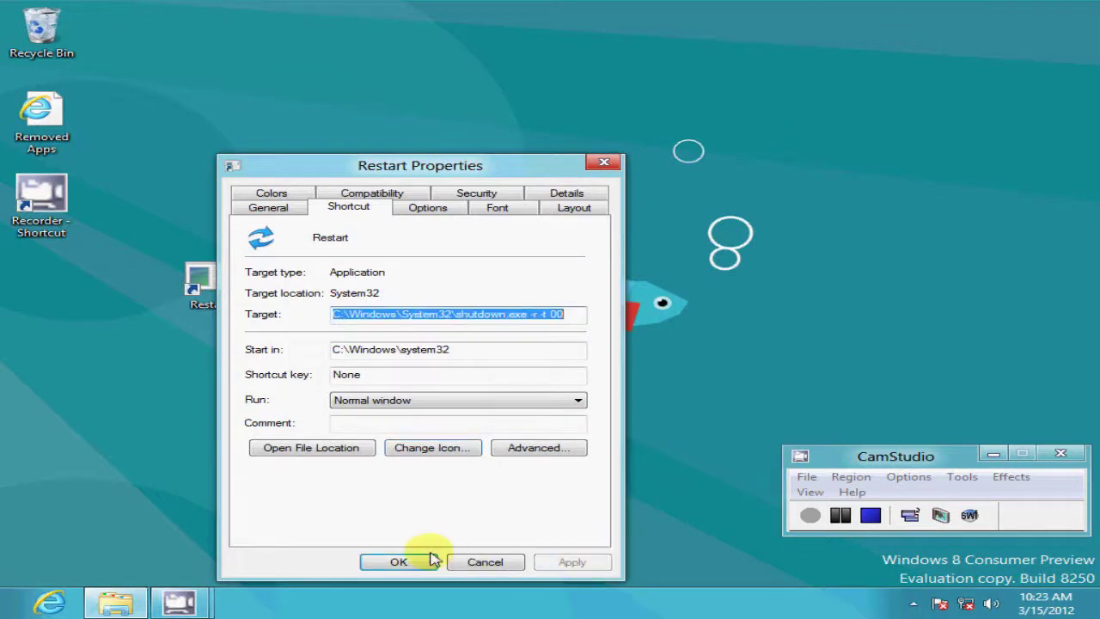
pyautogui.click(399, 561)
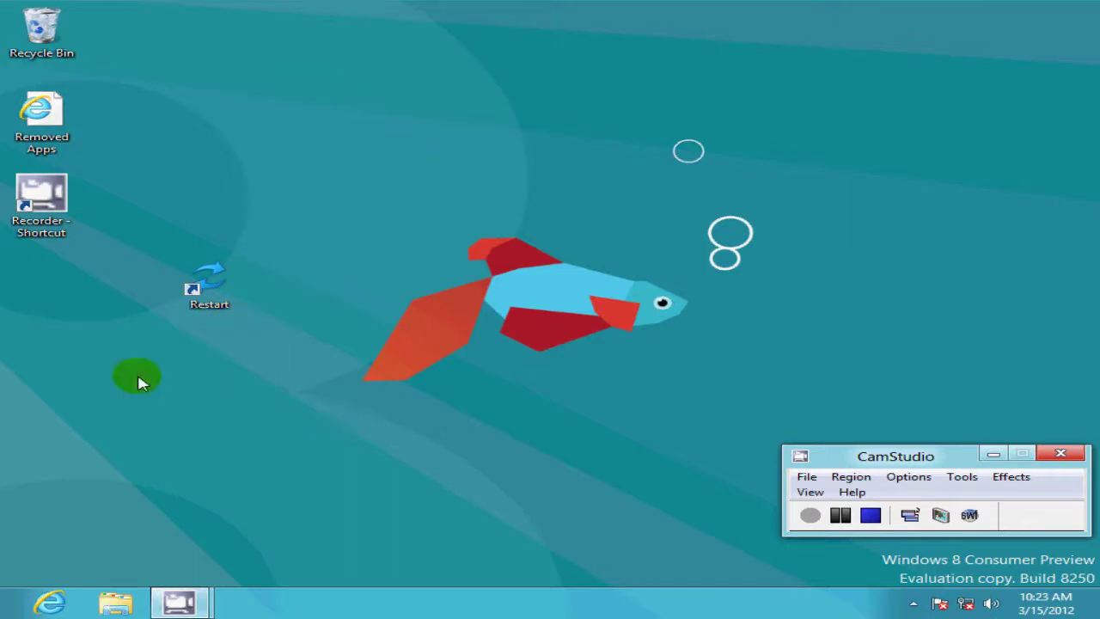
# Step: Start another new desktop shortcut with the copied restart command pasted as its location
pyautogui.rightClick(165, 363)
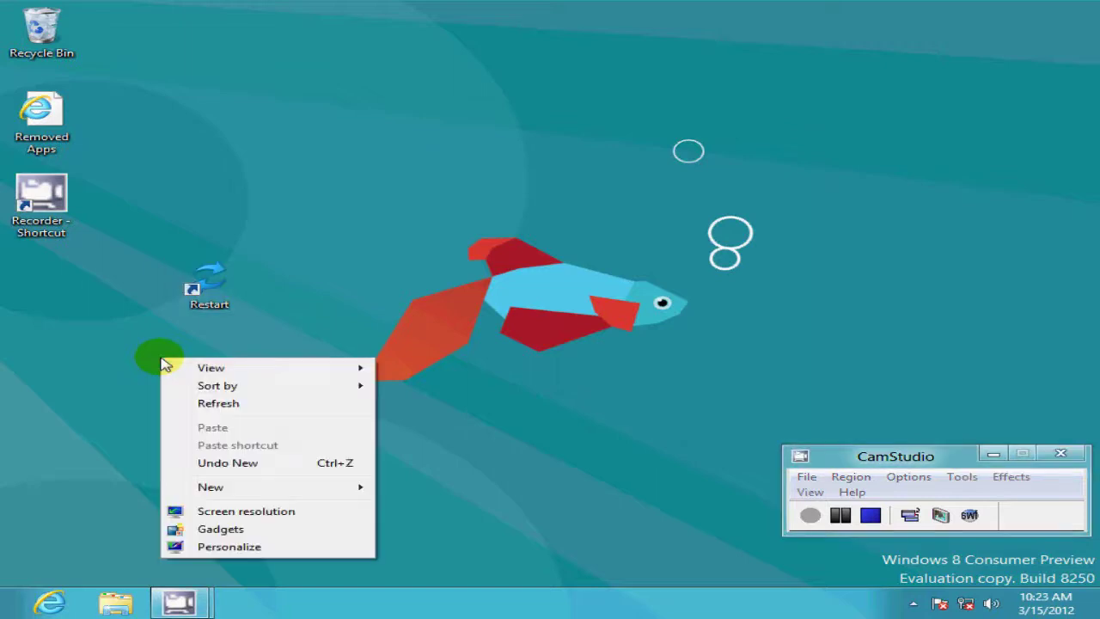
pyautogui.moveTo(215, 486)
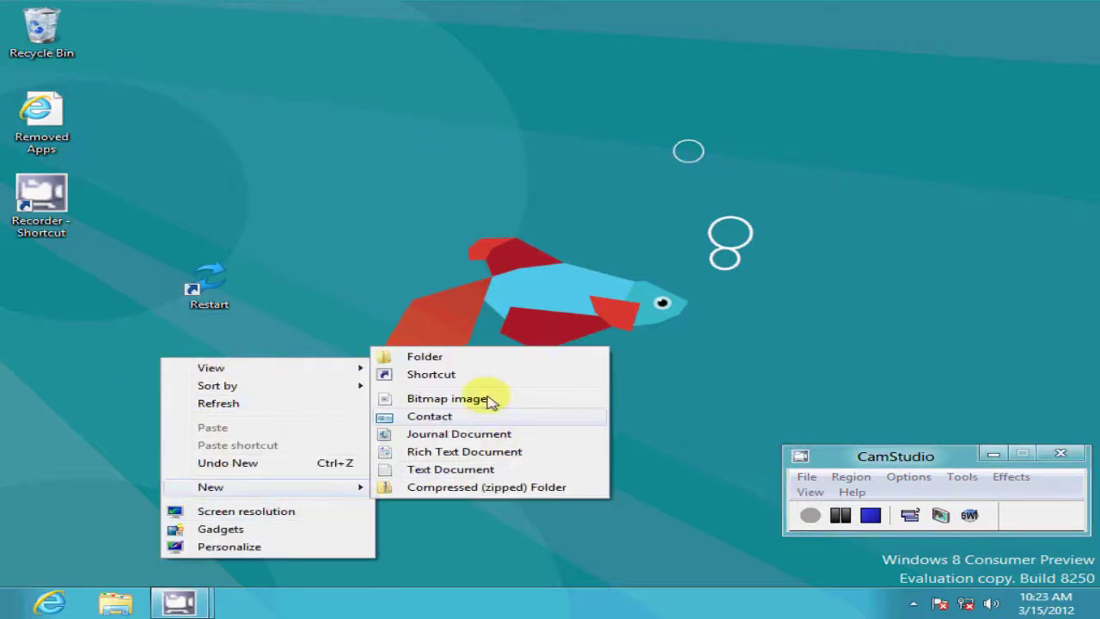
pyautogui.click(448, 380)
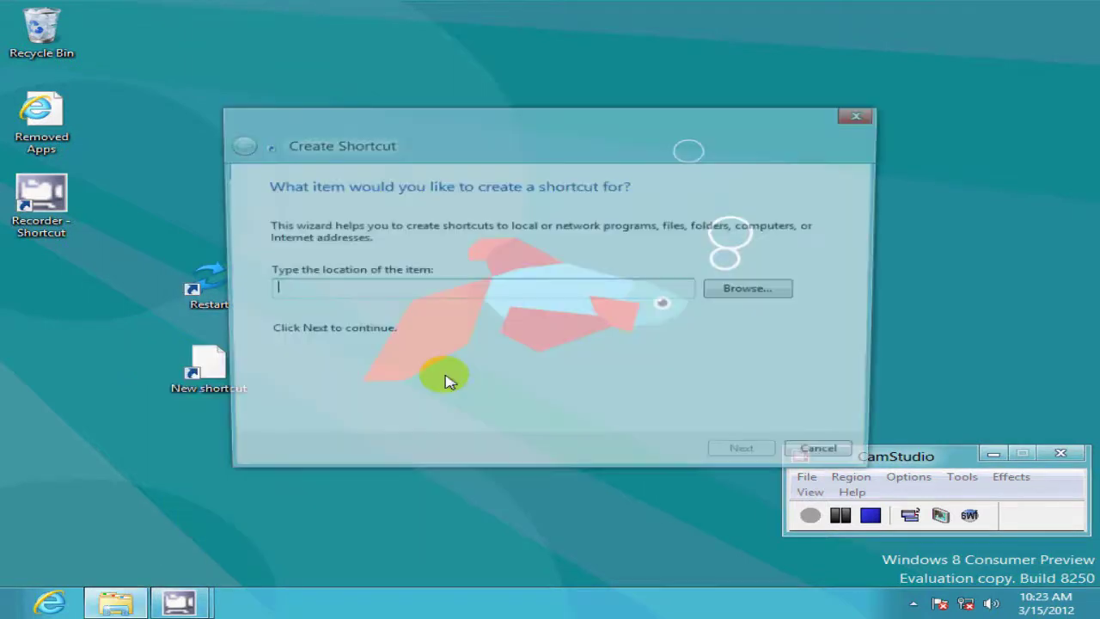
pyautogui.rightClick(320, 296)
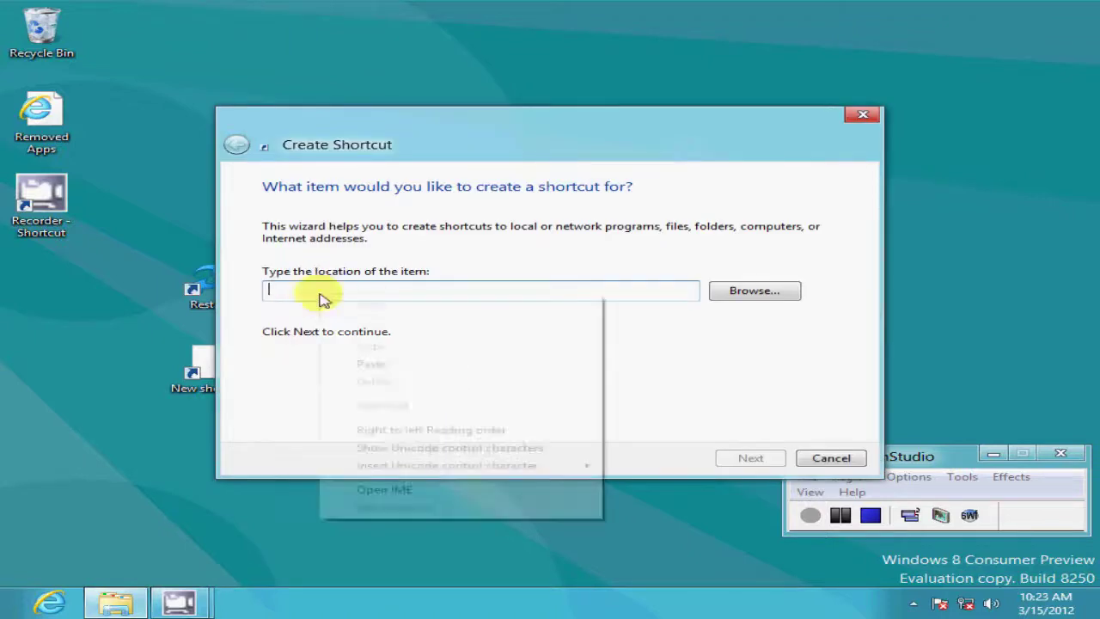
pyautogui.click(378, 365)
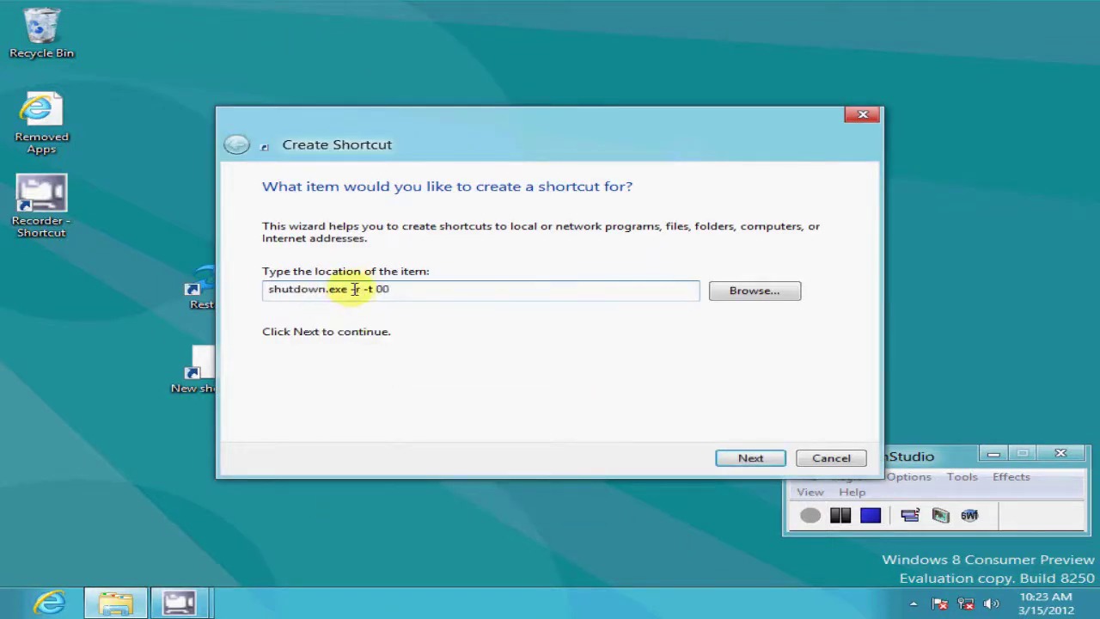
# Step: Change the switch to 'shutdown.exe -s -t 00' and finish the shortcut named shutdown
pyautogui.click(355, 290)
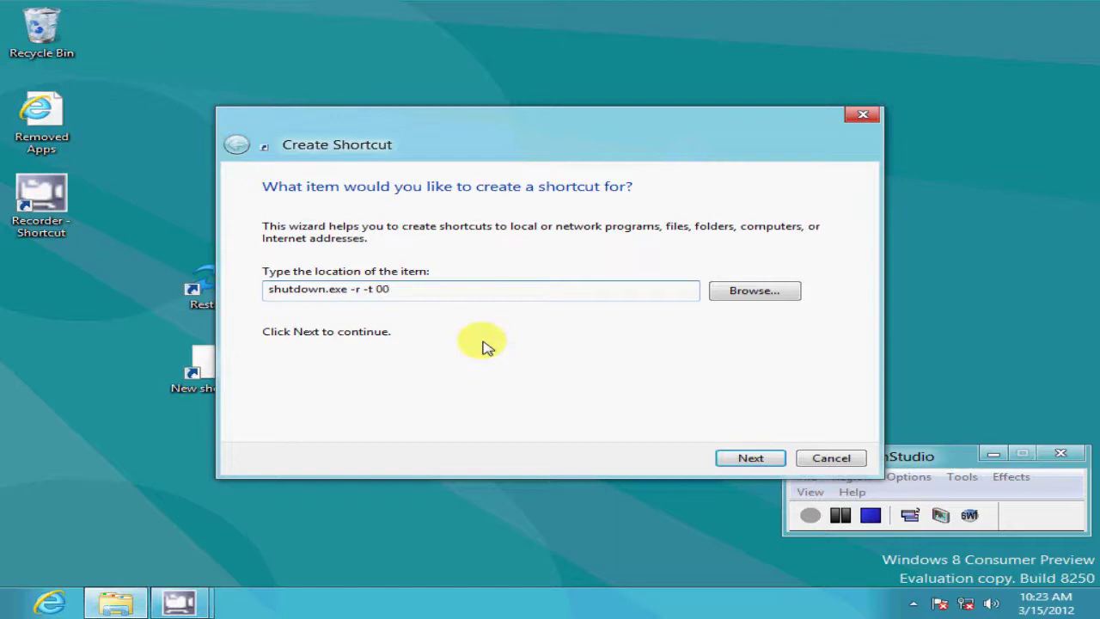
pyautogui.write('s')
pyautogui.press('Delete')
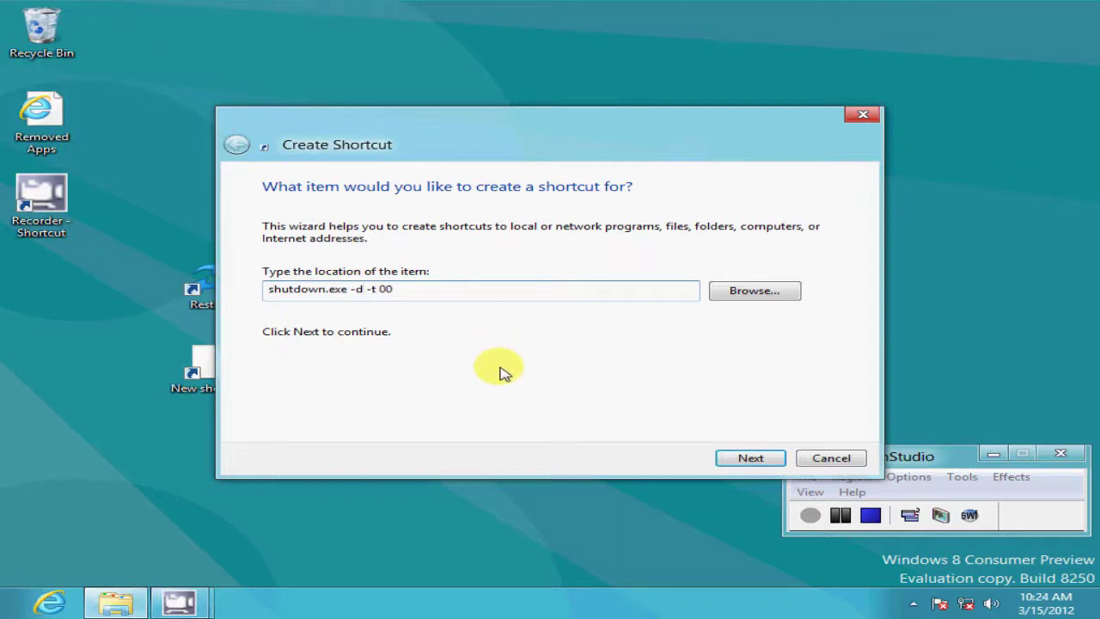
pyautogui.press('BackSpace')
pyautogui.write('s')
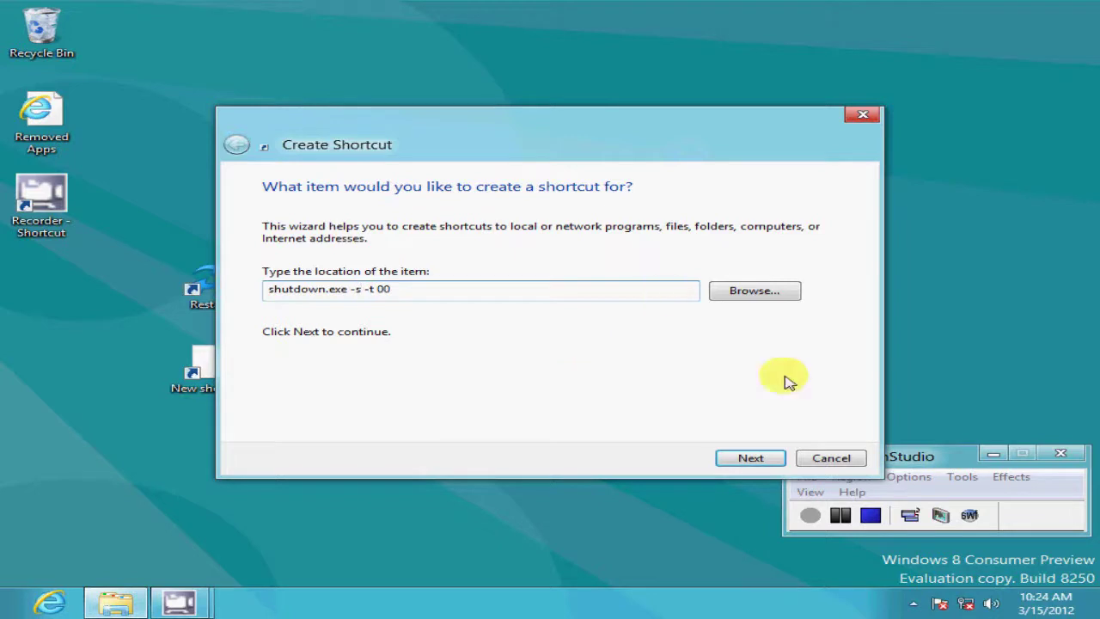
pyautogui.click(750, 459)
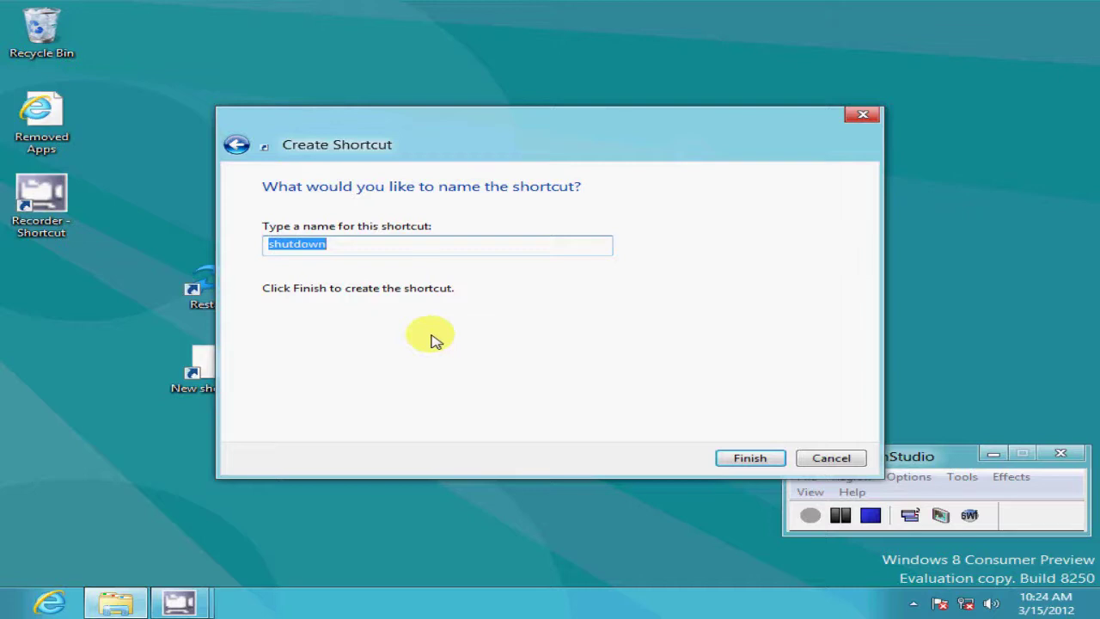
pyautogui.click(754, 459)
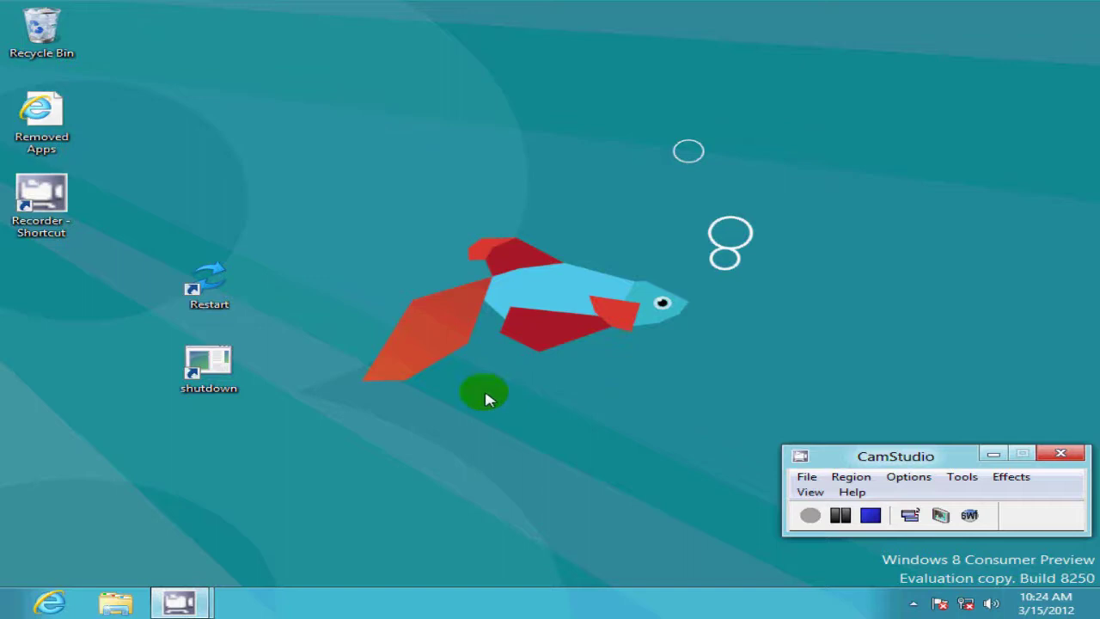
# Step: Give the shutdown shortcut the red power icon and apply the change
pyautogui.rightClick(204, 355)
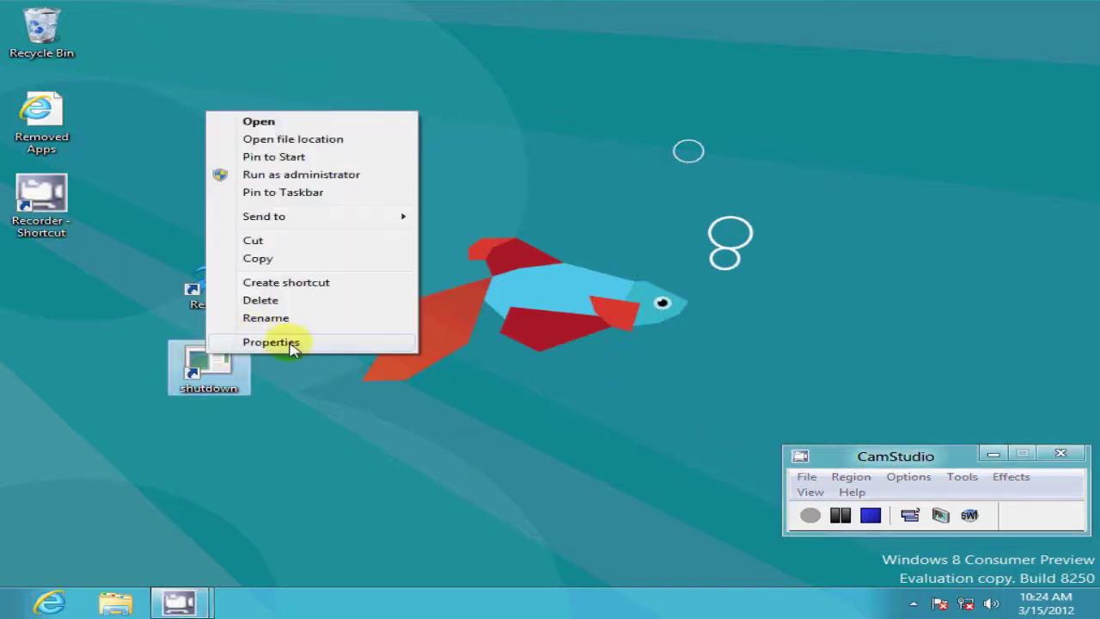
pyautogui.click(291, 344)
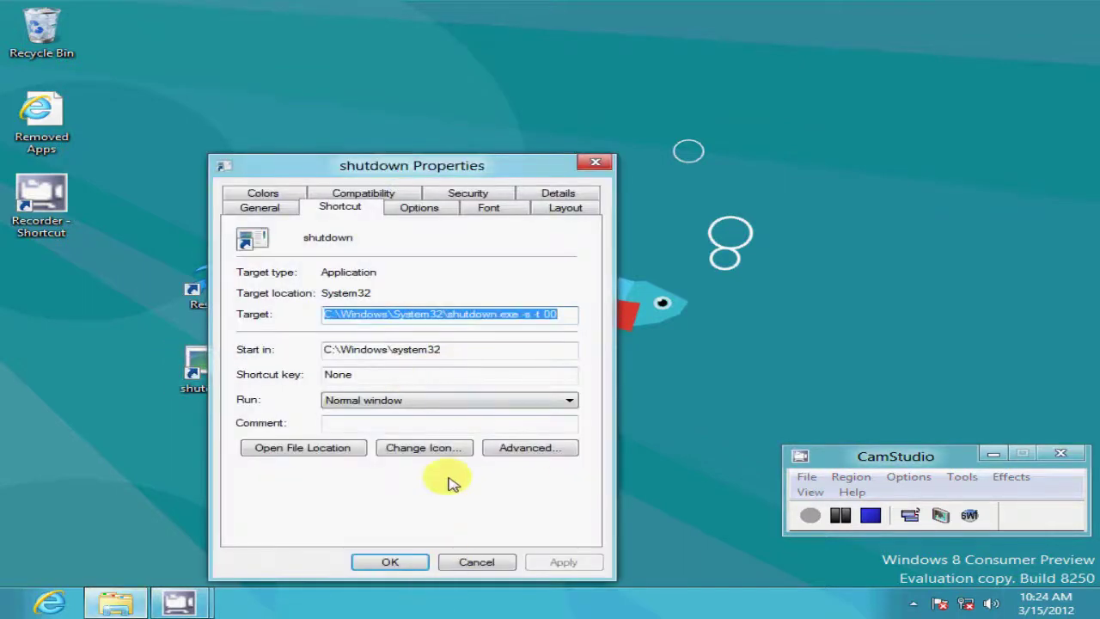
pyautogui.click(422, 450)
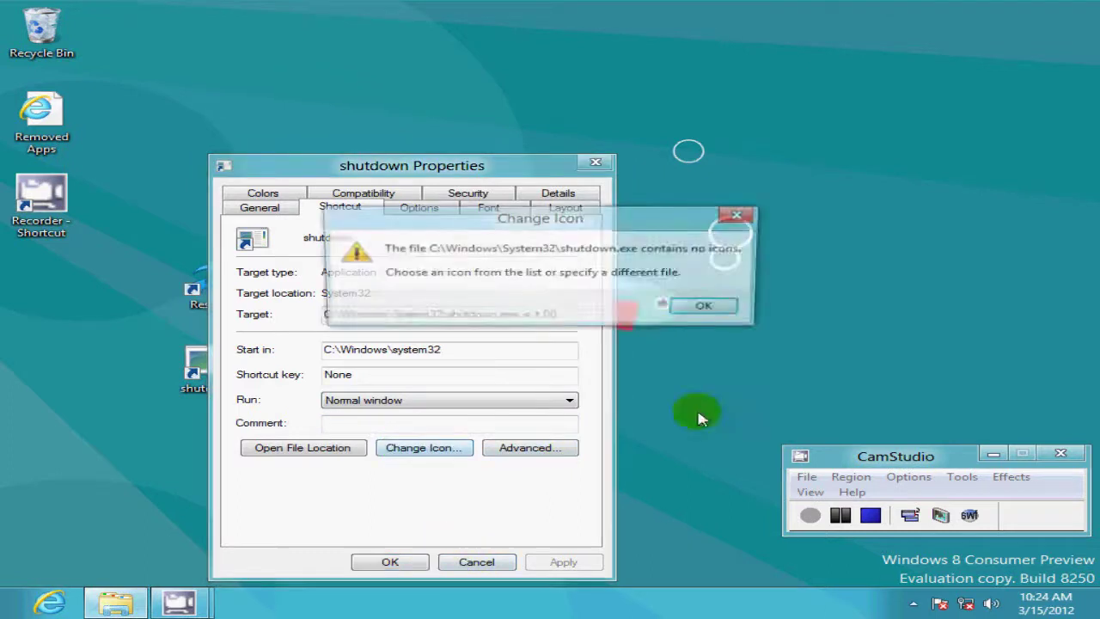
pyautogui.click(709, 306)
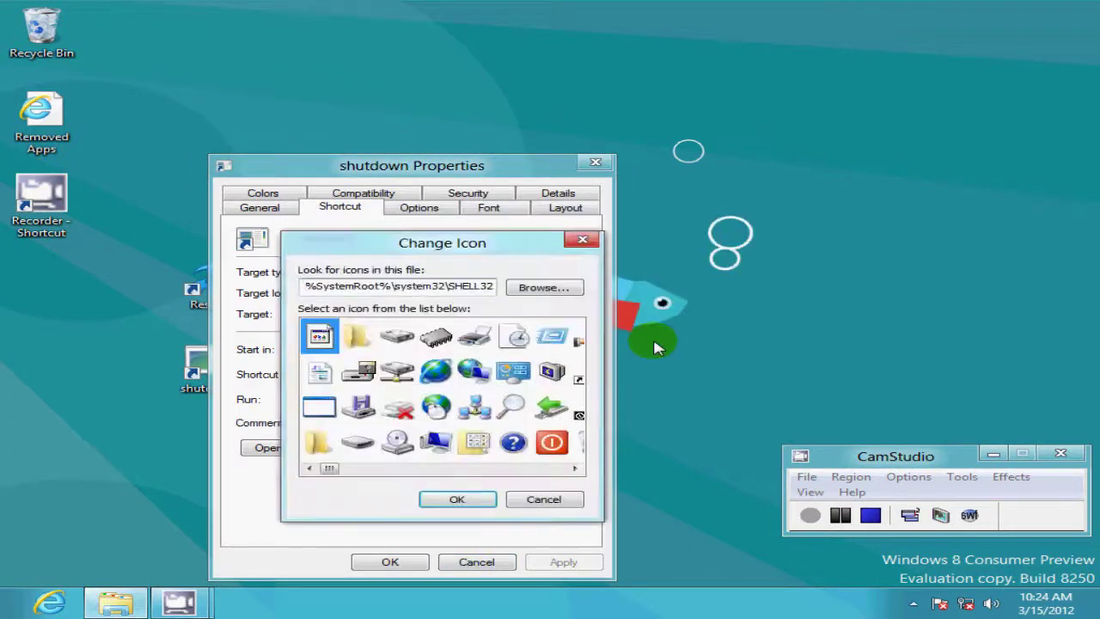
pyautogui.click(554, 443)
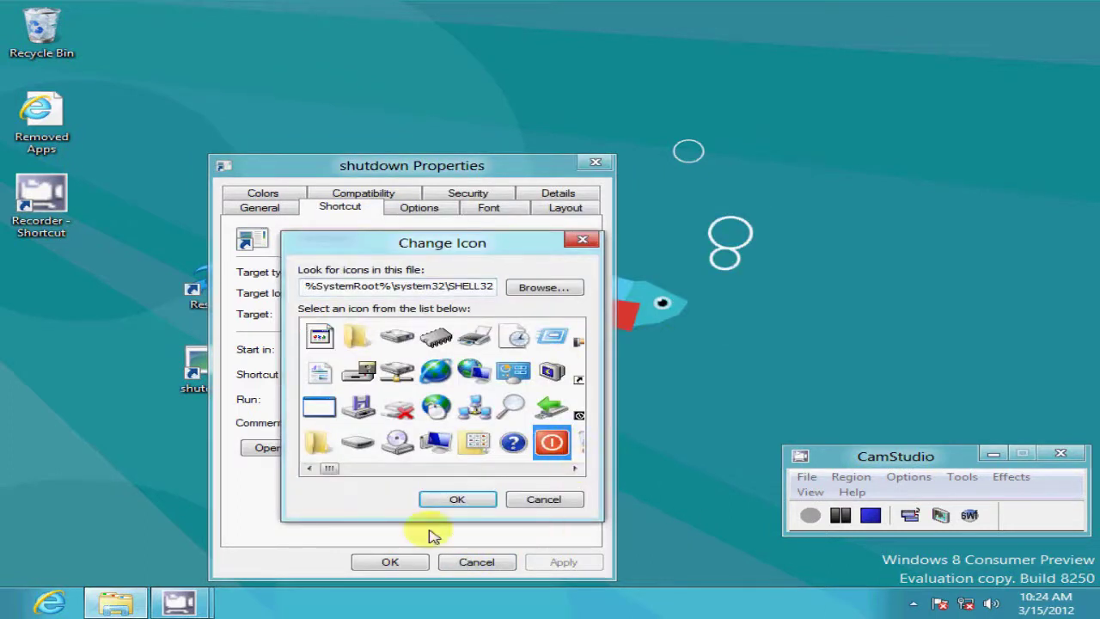
pyautogui.click(447, 500)
pyautogui.click(563, 560)
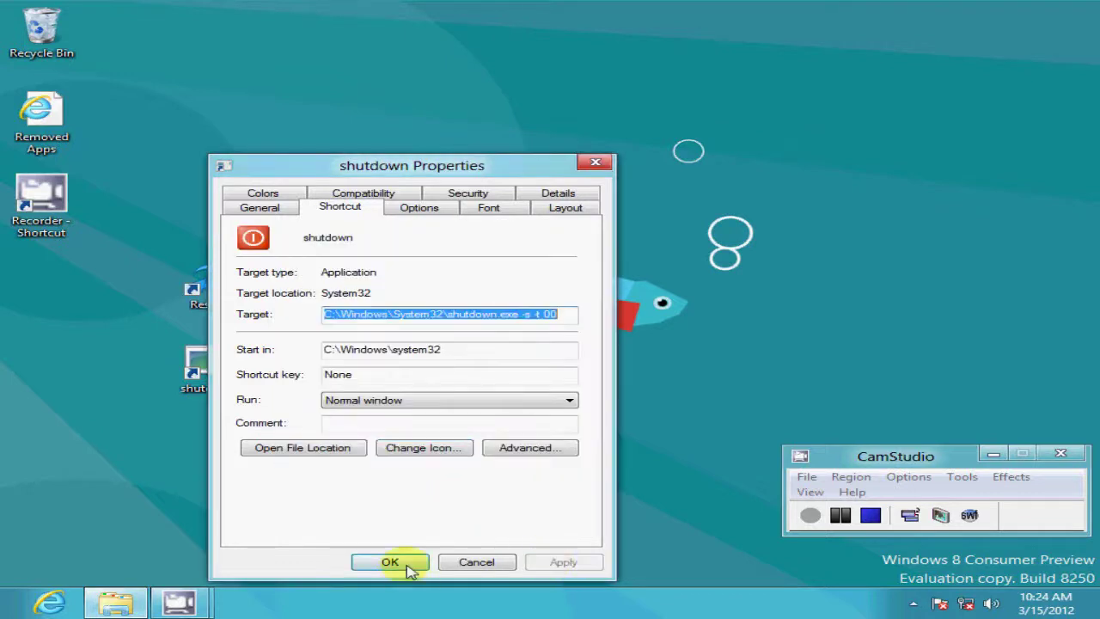
pyautogui.click(408, 564)
# Step: Arrange Restart and shutdown in the left column, with shutdown directly below Restart
pyautogui.moveTo(211, 365); pyautogui.dragTo(112, 365)
pyautogui.moveTo(206, 283); pyautogui.dragTo(138, 292)
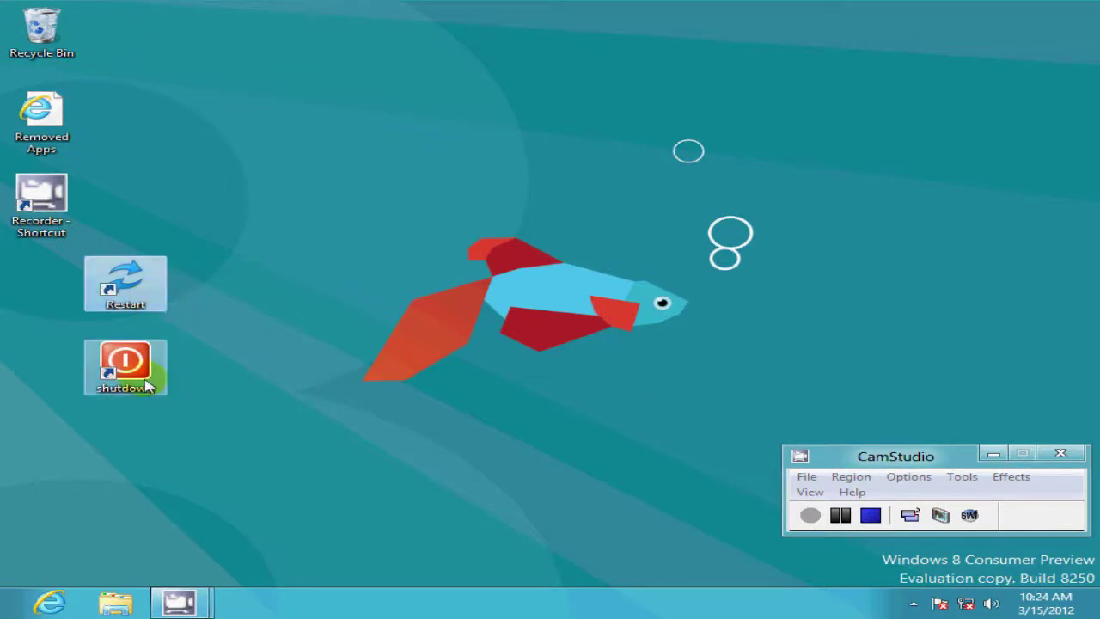
pyautogui.moveTo(3, 610)
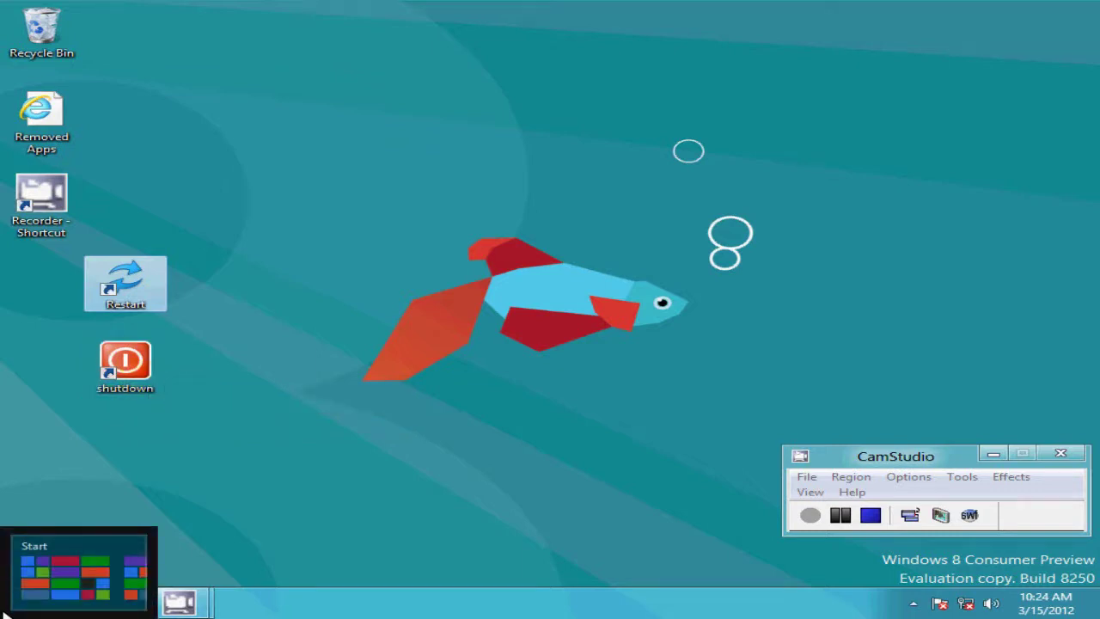
pyautogui.click(2, 612)
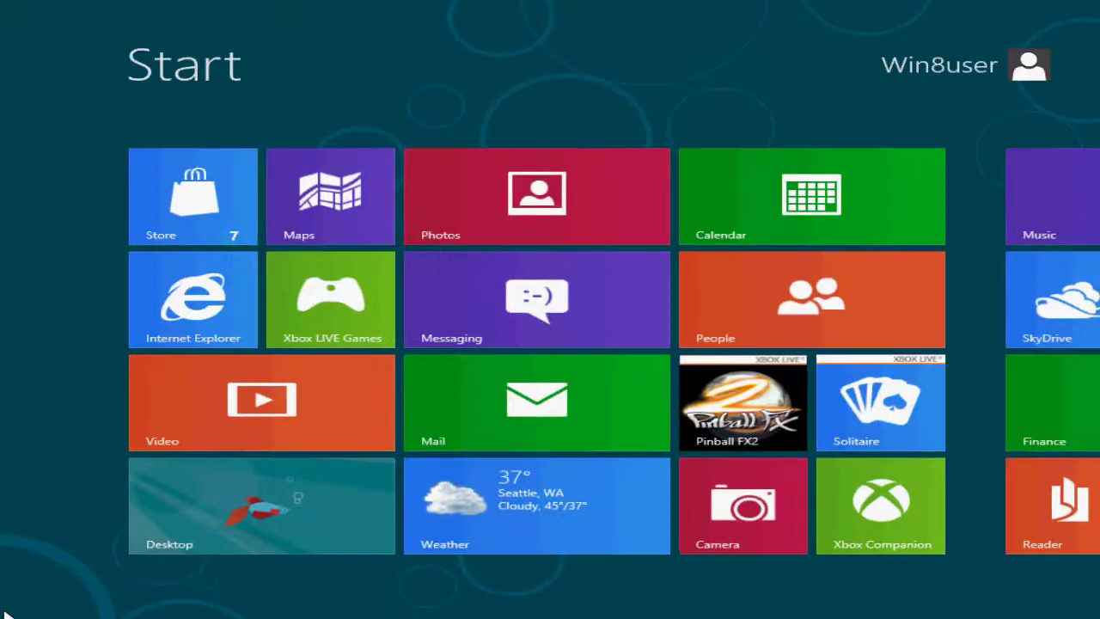
pyautogui.scroll(-3, 1037, 318)
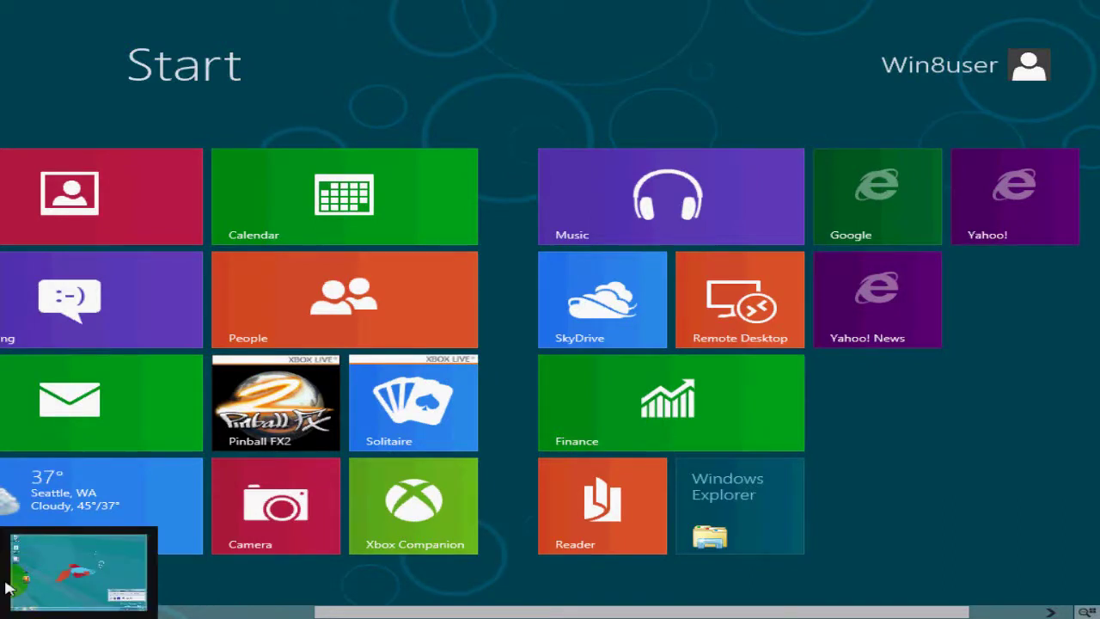
pyautogui.click(5, 610)
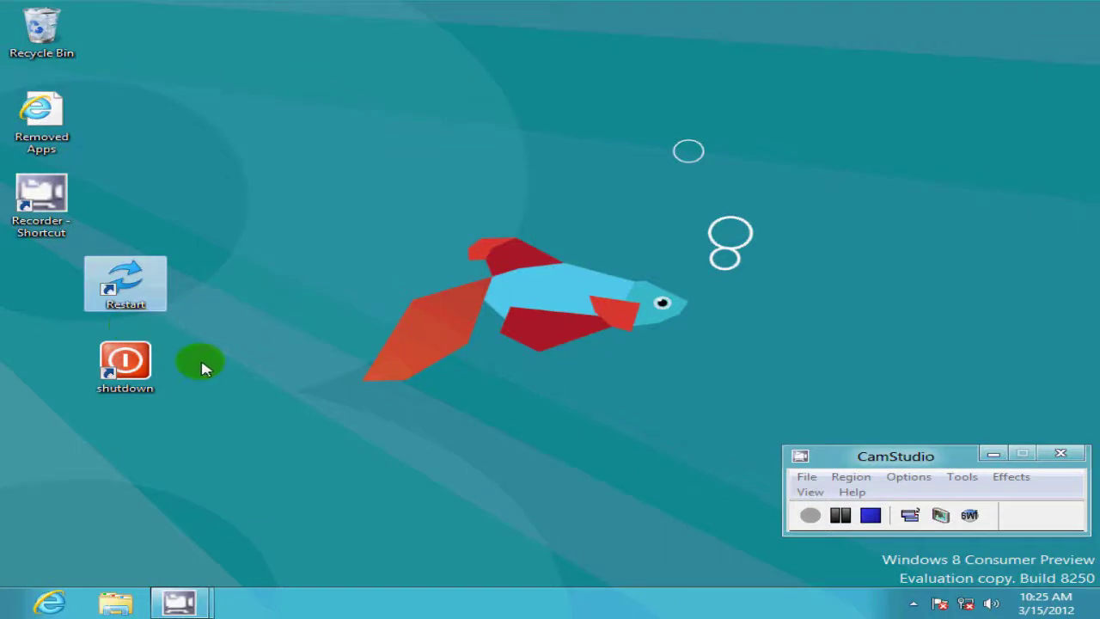
# Step: Pin Restart and shutdown to Start, then scroll the Start screen to the new tiles
pyautogui.rightClick(137, 287)
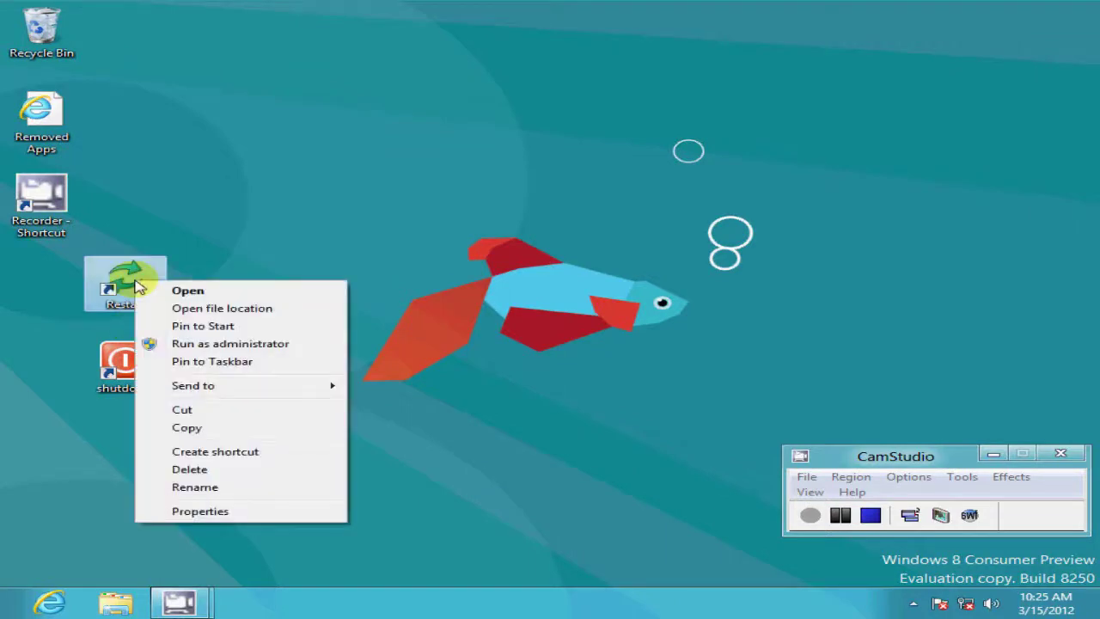
pyautogui.click(221, 326)
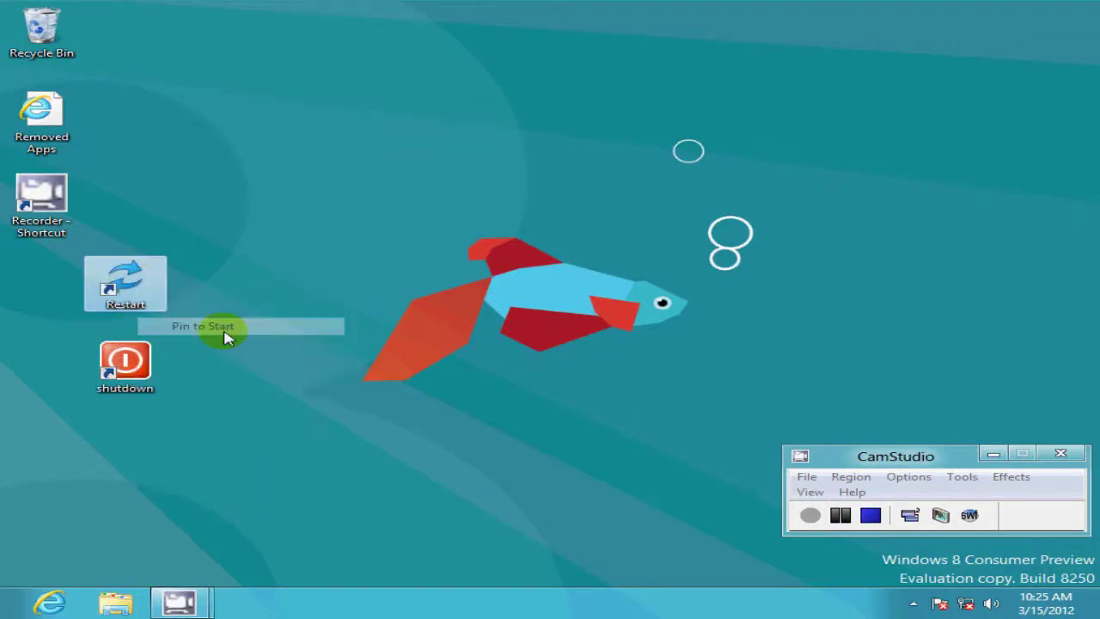
pyautogui.rightClick(126, 366)
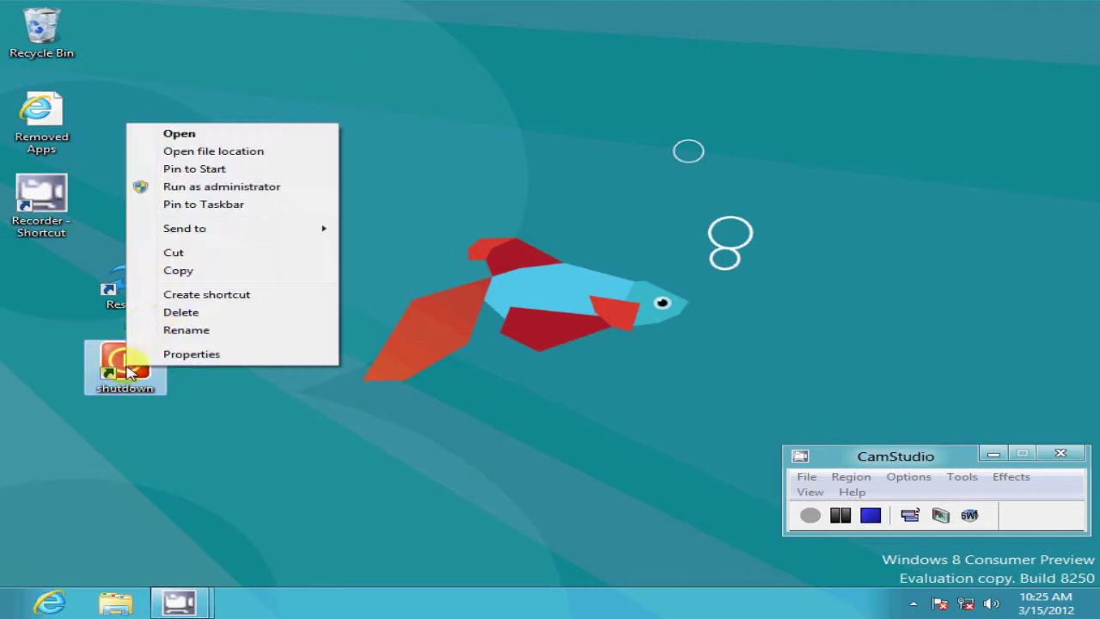
pyautogui.click(179, 172)
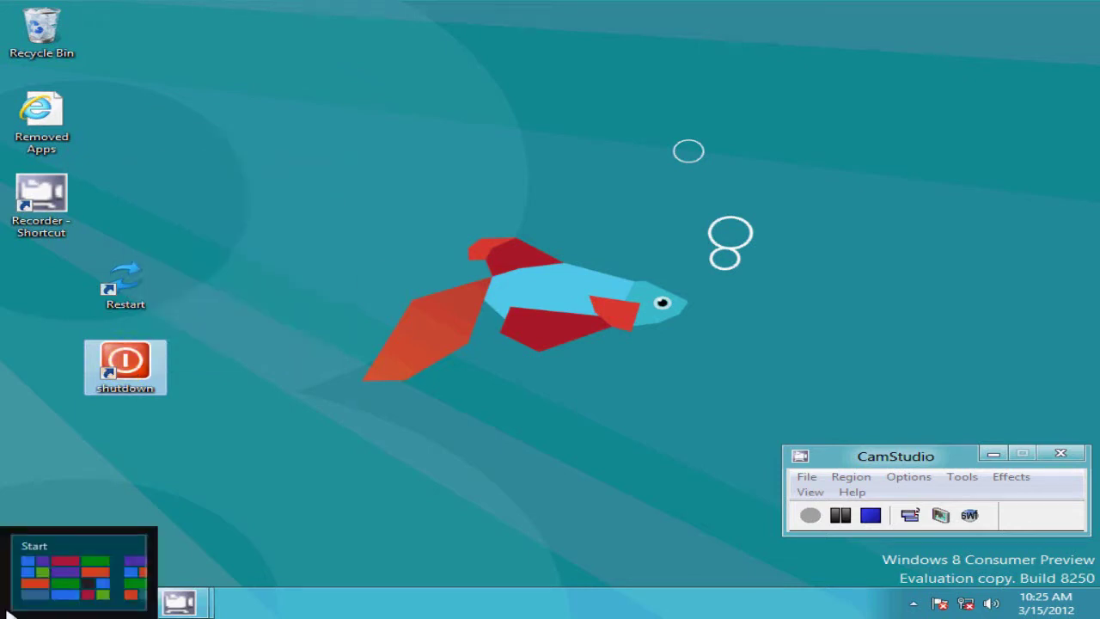
pyautogui.click(7, 612)
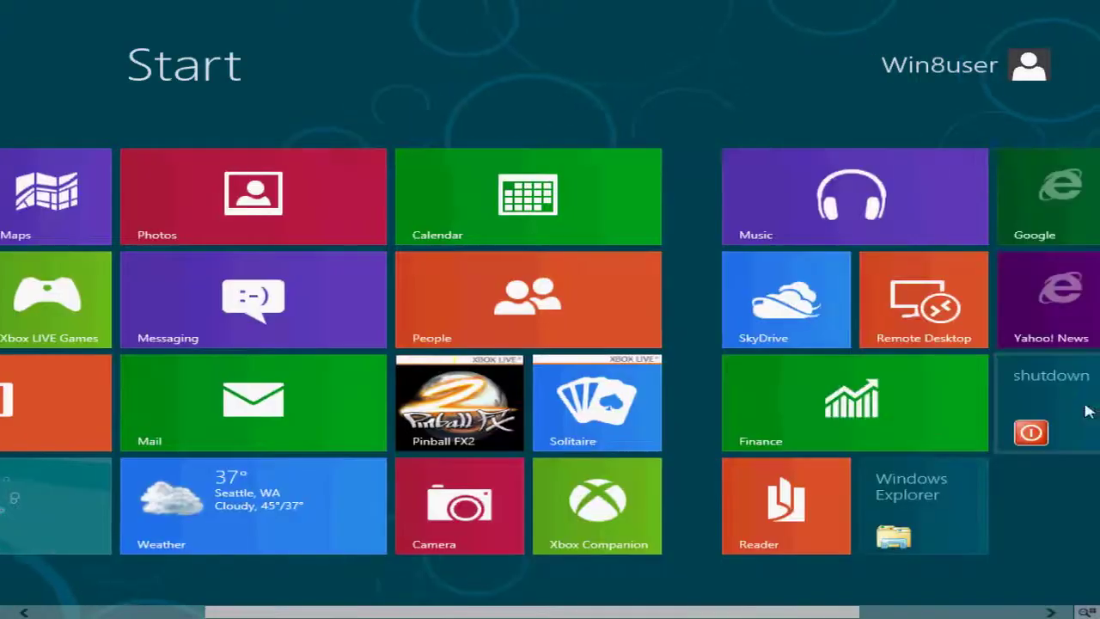
pyautogui.scroll(-2, 1087, 411)
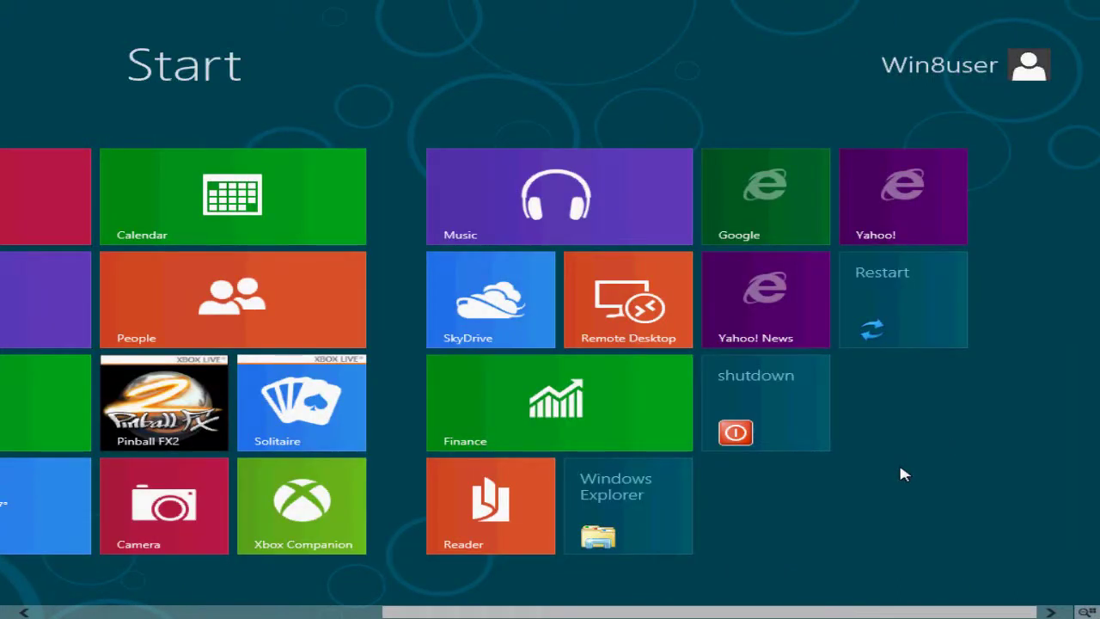